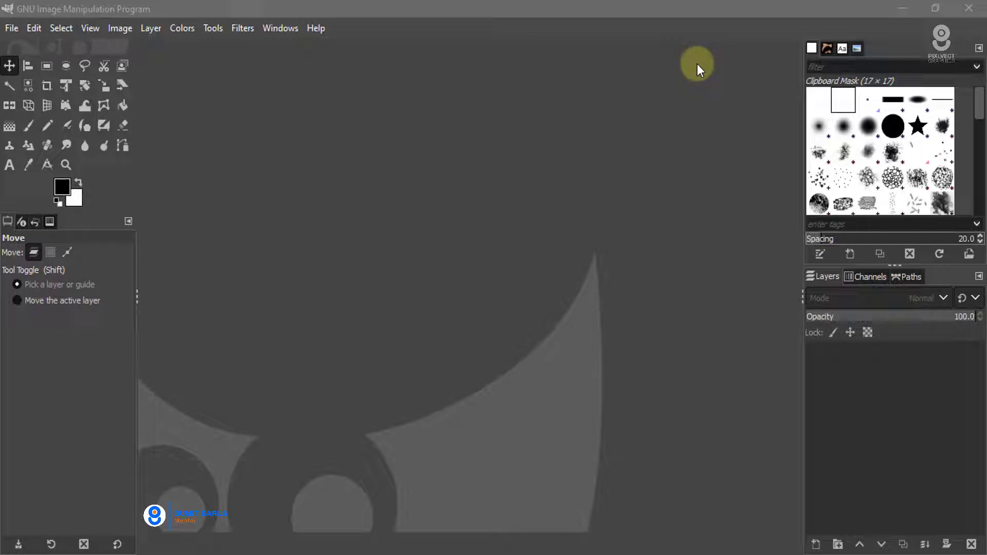
Step: Dock the Colors dialog from Windows > Dockable Dialogs in place of the brushes panel
left_click(277, 26)
mouse_move(312, 69)
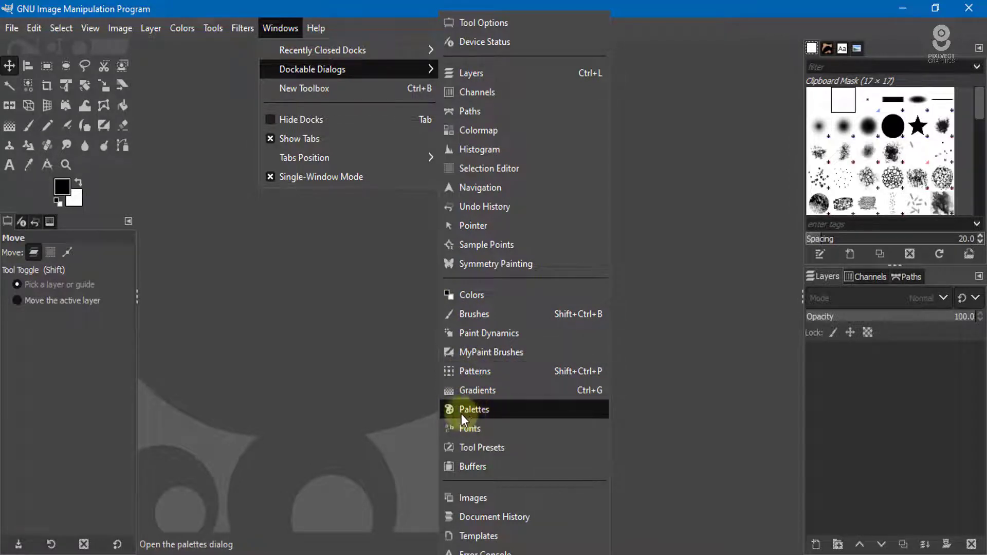
left_click(466, 296)
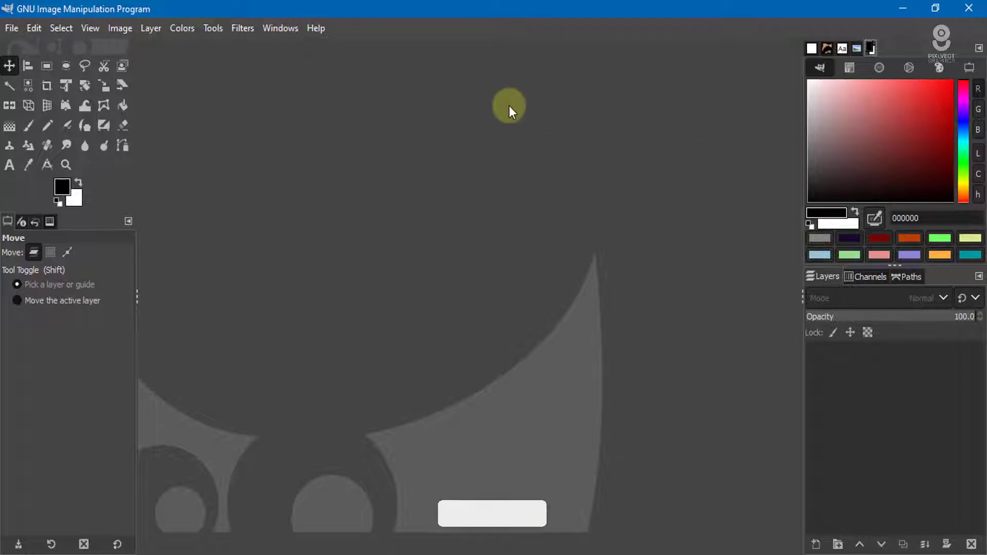
Step: Dock the Palettes dialog from Windows > Dockable Dialogs
left_click(272, 31)
mouse_move(312, 69)
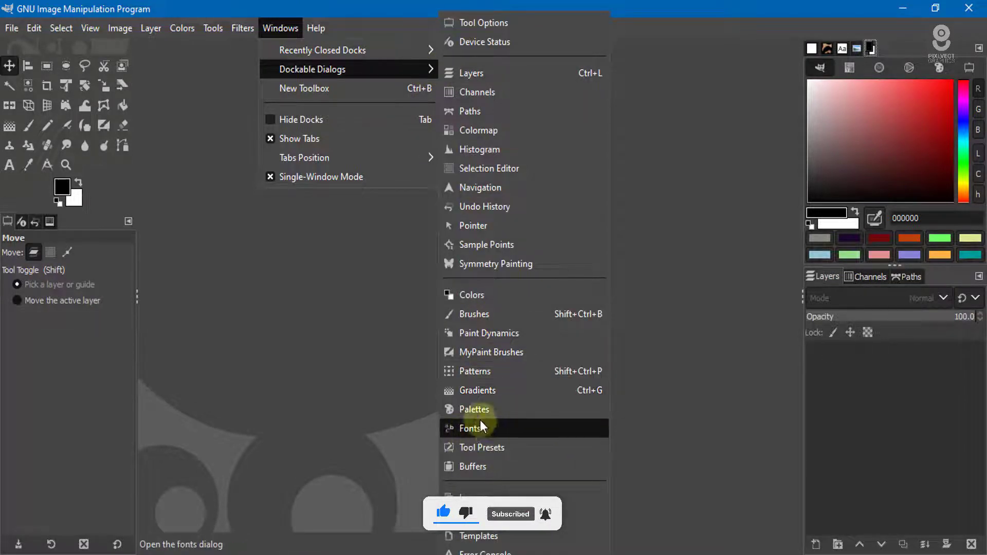
left_click(469, 409)
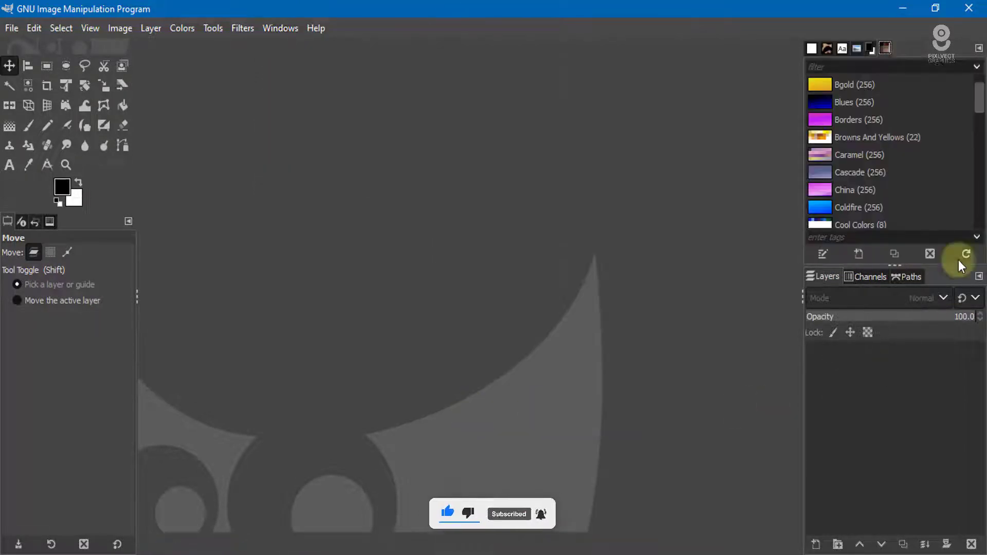
mouse_move(975, 97)
left_mouse_down()
mouse_move(983, 226)
mouse_move(979, 85)
left_mouse_up()
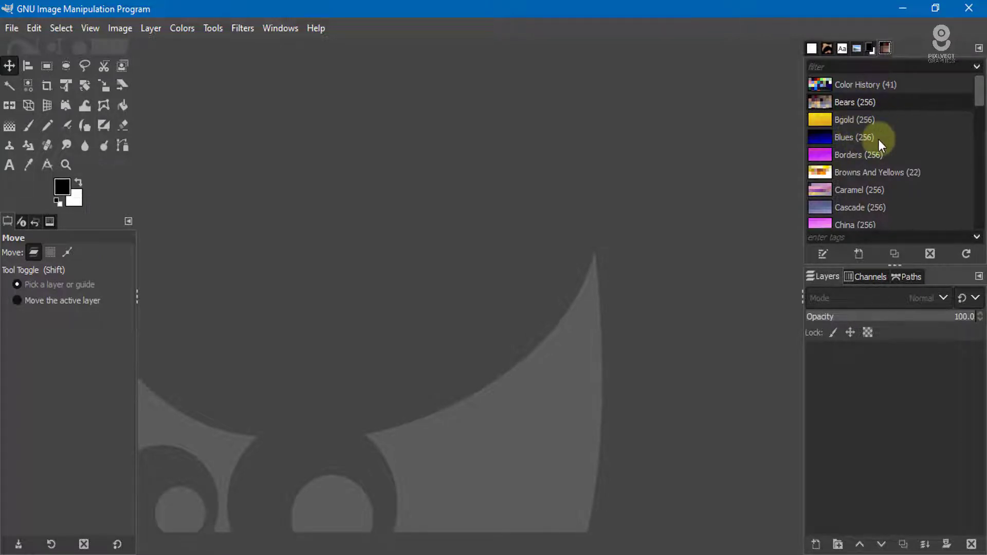
Step: View the Bears, Blues and finally Cranes palettes in the Palette Editor
double_click(825, 101)
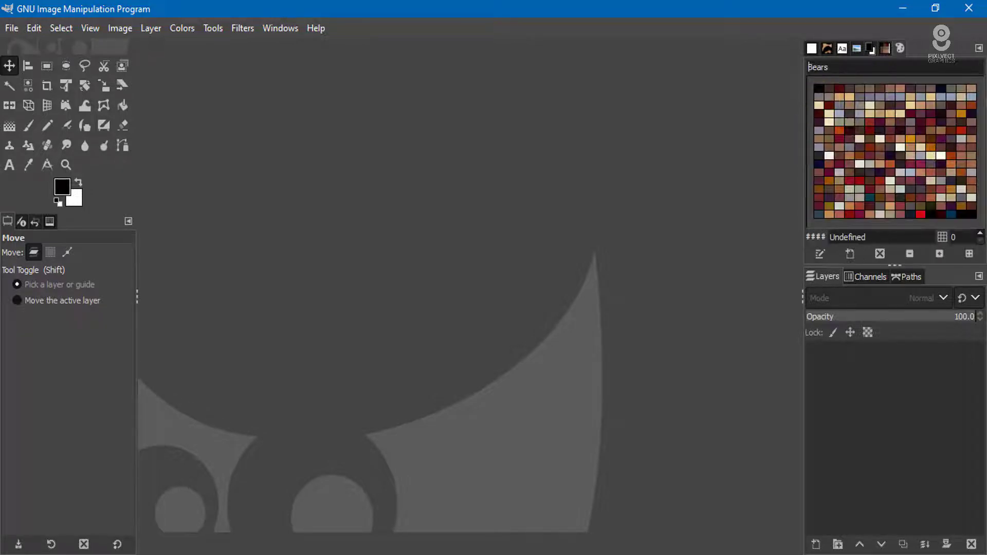
left_click(826, 86)
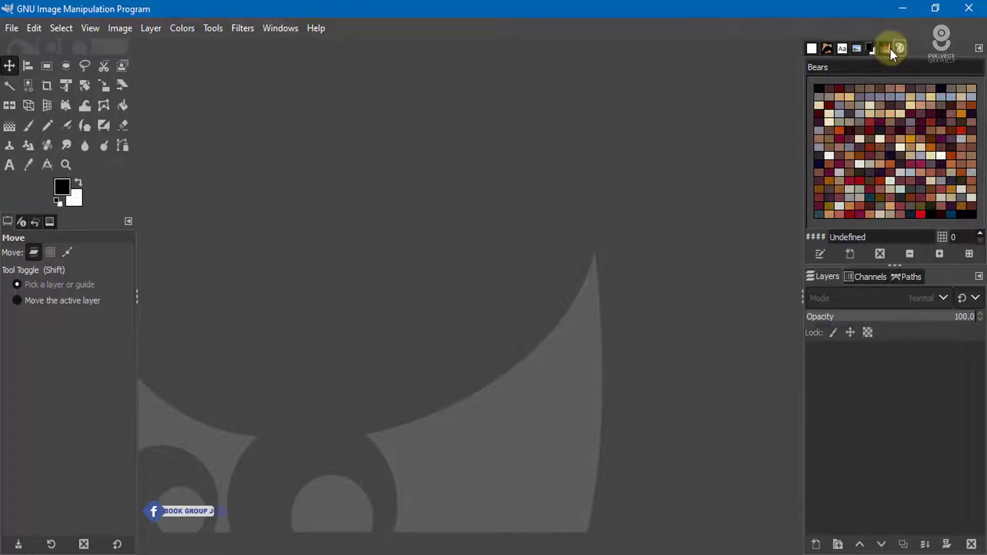
left_click(884, 49)
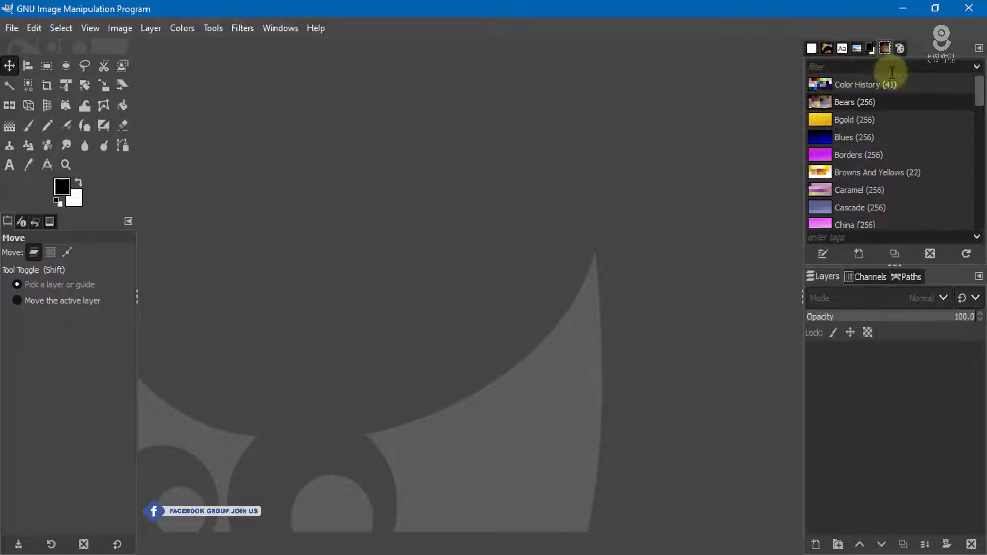
double_click(823, 138)
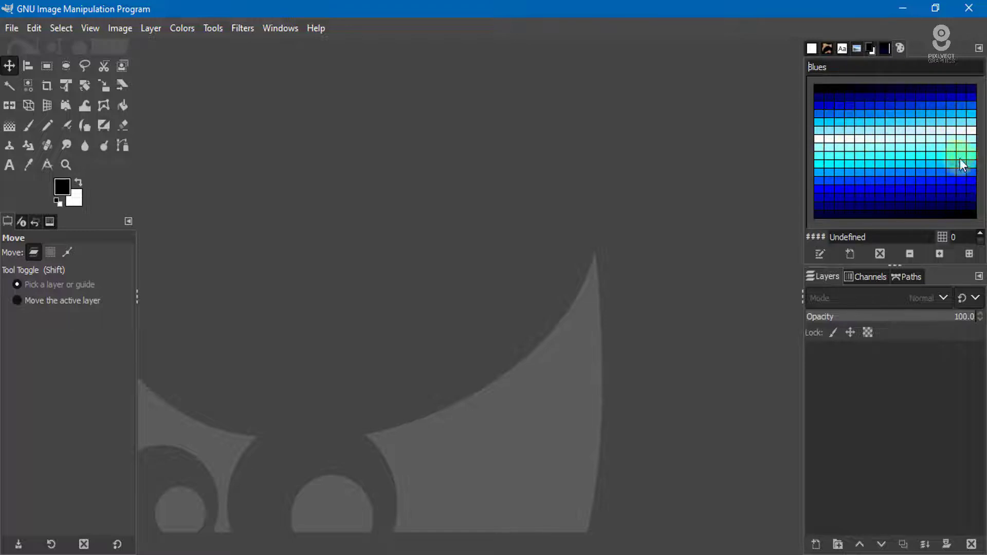
left_click(882, 49)
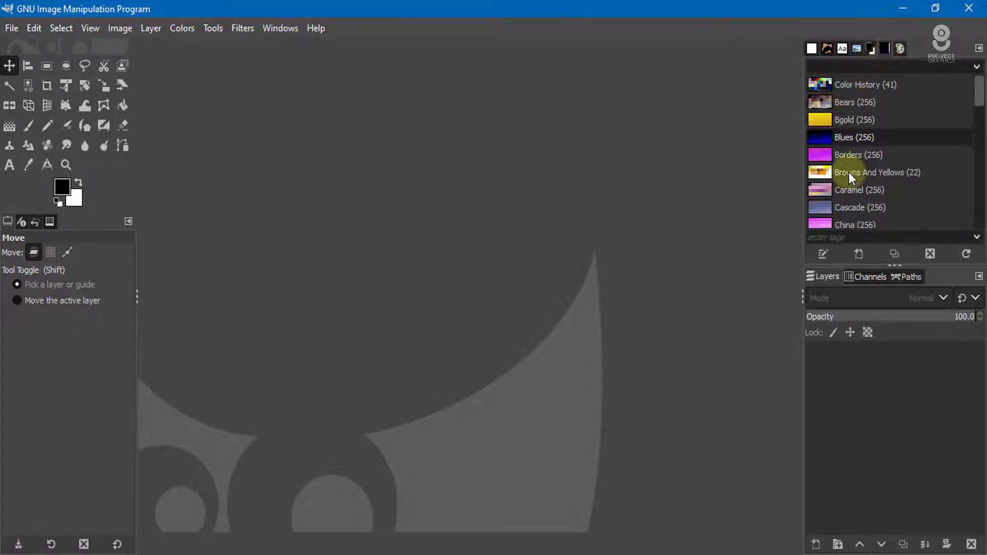
scroll(850, 176, "down", 3)
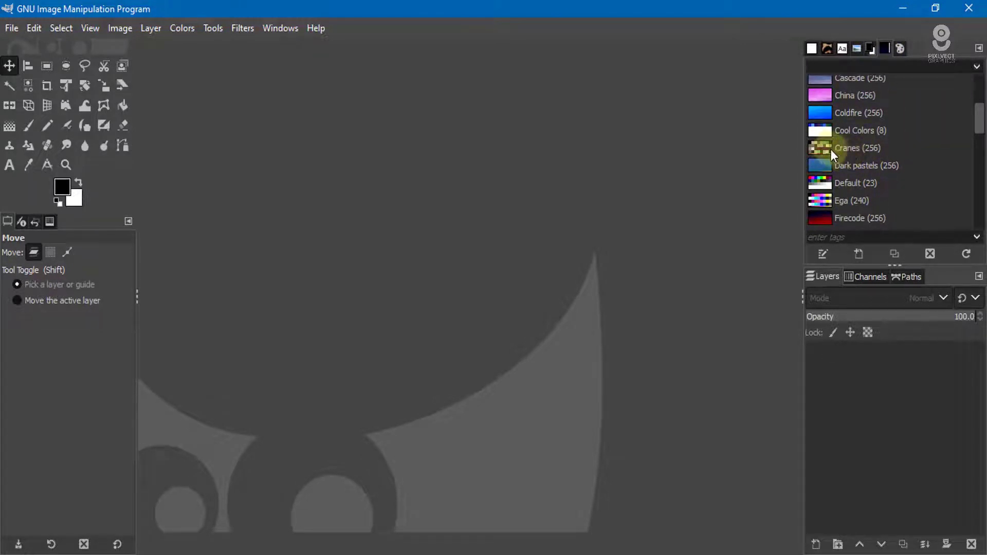
double_click(827, 147)
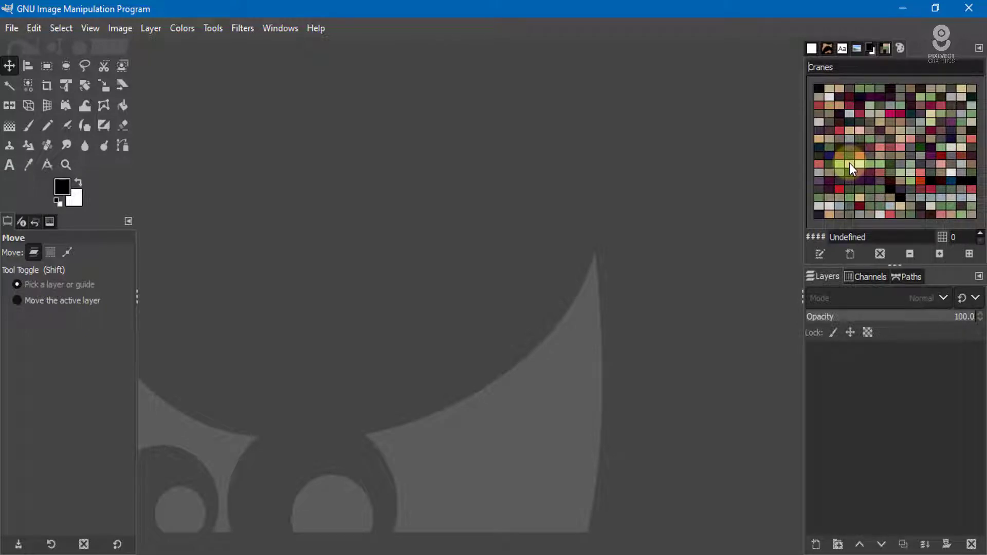
Step: Create a new white 1920×1080 image and zoom out to see all of it
left_click(11, 28)
left_click(30, 50)
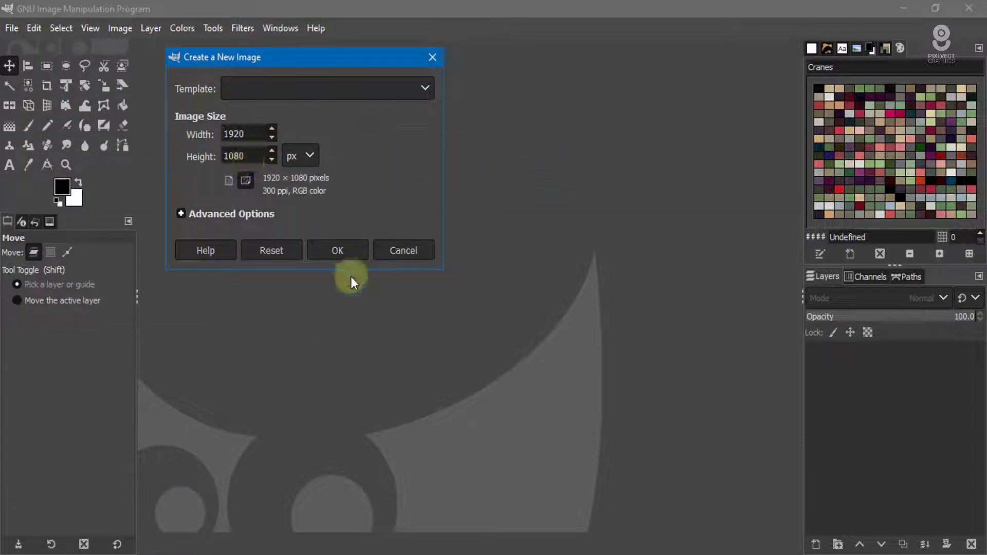
left_click(340, 250)
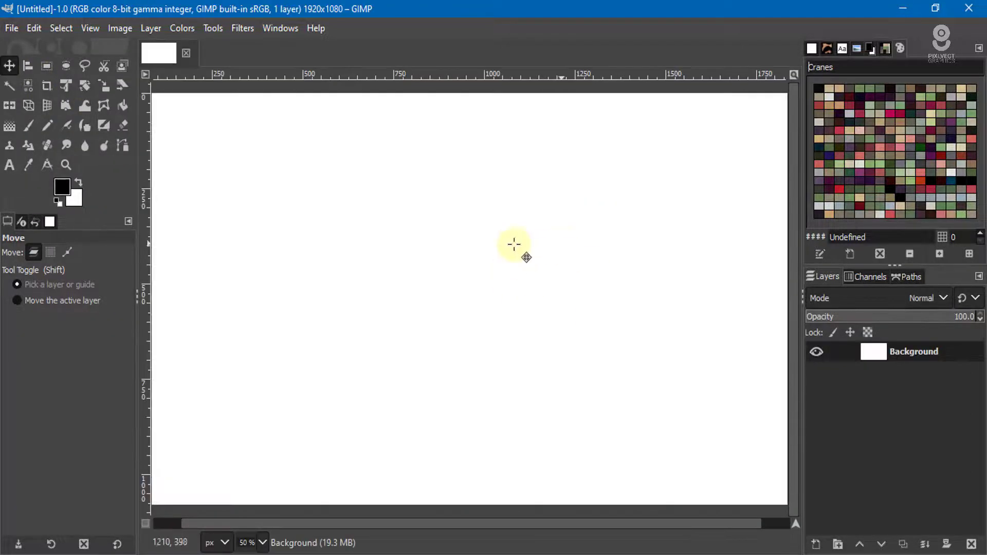
key("minus")
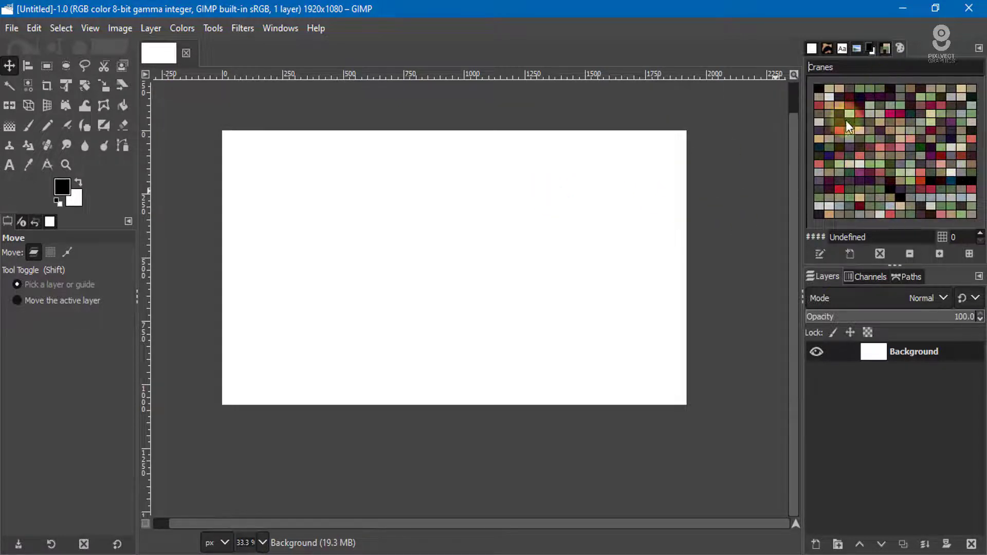
Step: Take a light green foreground and reddish-brown background from the Cranes palette
left_click(882, 164)
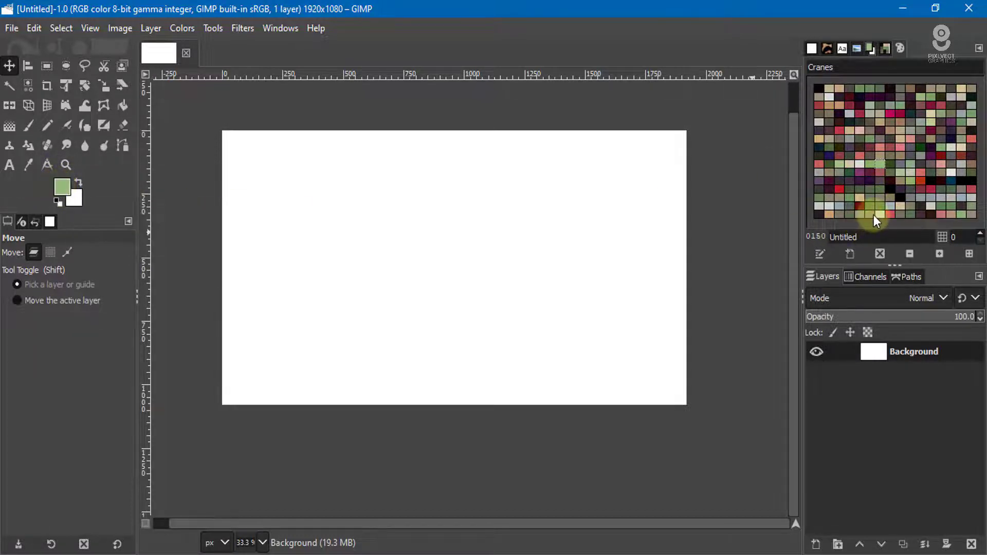
mouse_move(62, 188)
left_mouse_down()
mouse_move(834, 223)
mouse_move(116, 213)
left_mouse_up()
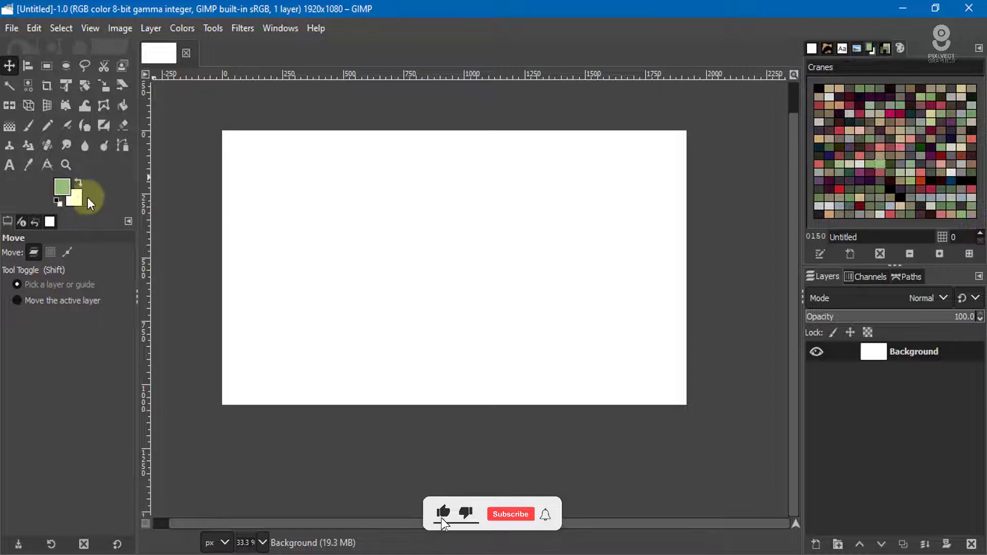
left_click_drag(82, 195, 841, 200)
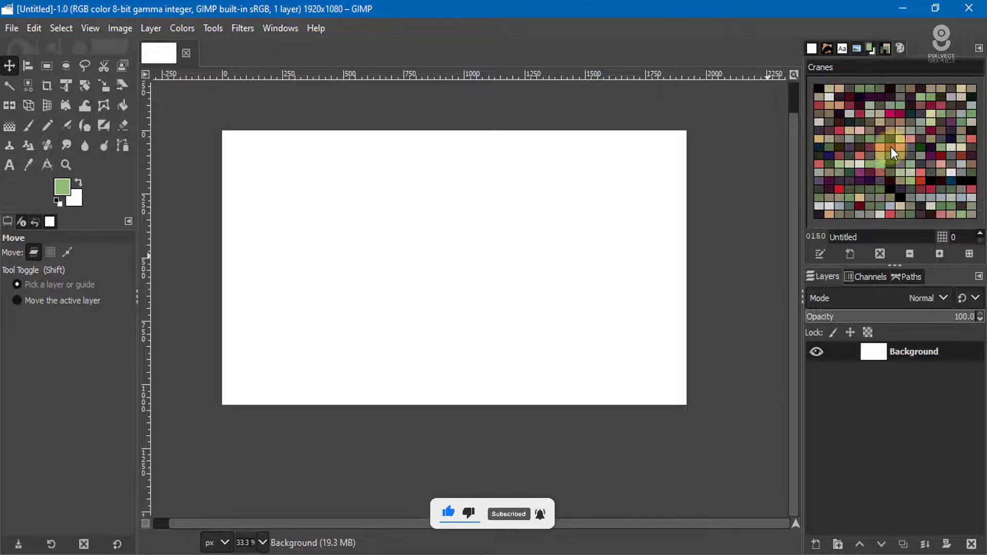
left_click_drag(890, 148, 82, 201)
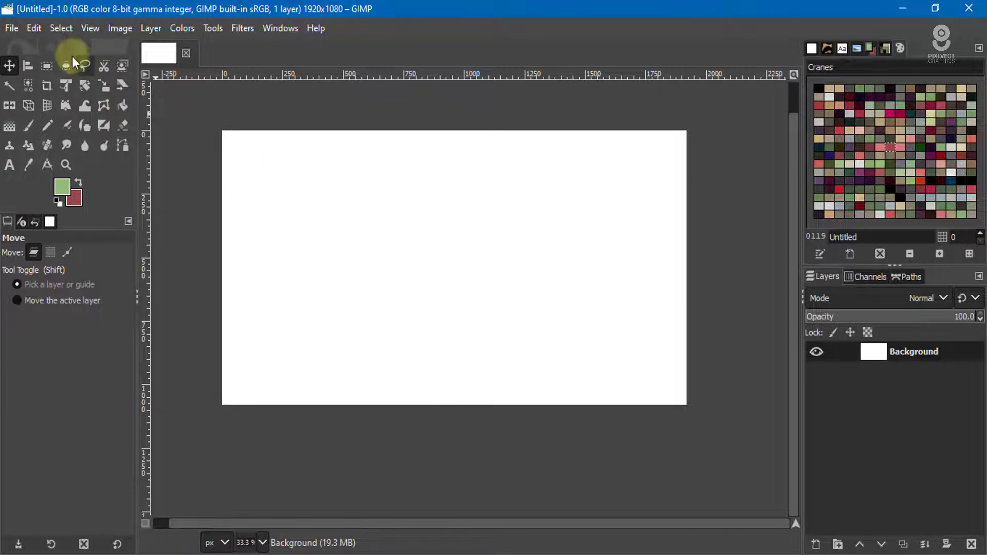
Step: Fill the canvas with the green foreground, then undo it to keep it white
left_click(38, 26)
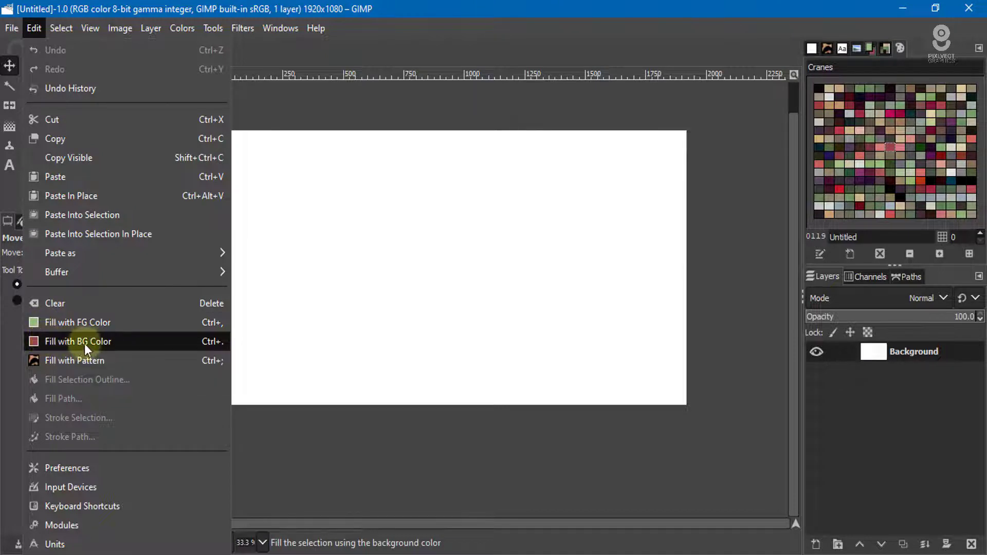
left_click(368, 18)
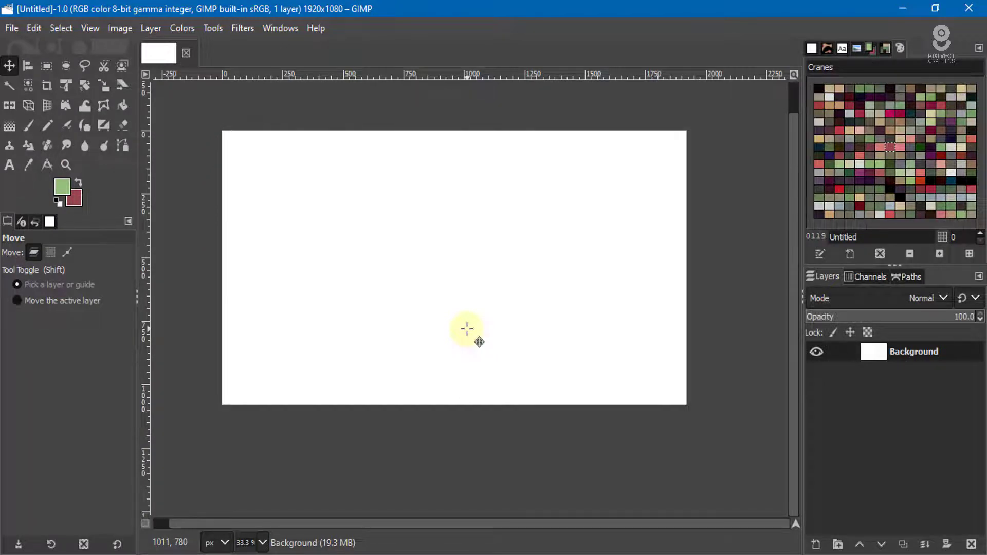
key("ctrl+comma")
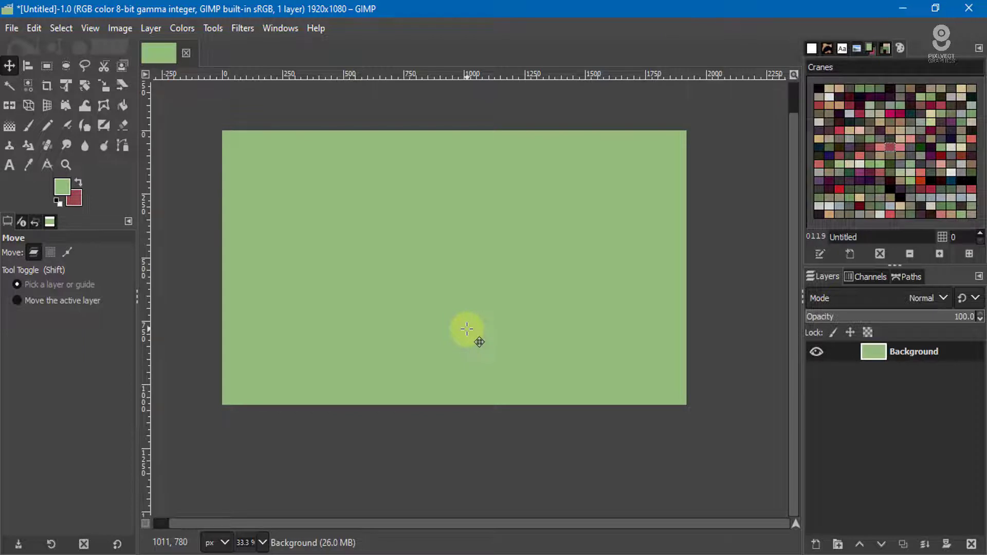
key("ctrl+z")
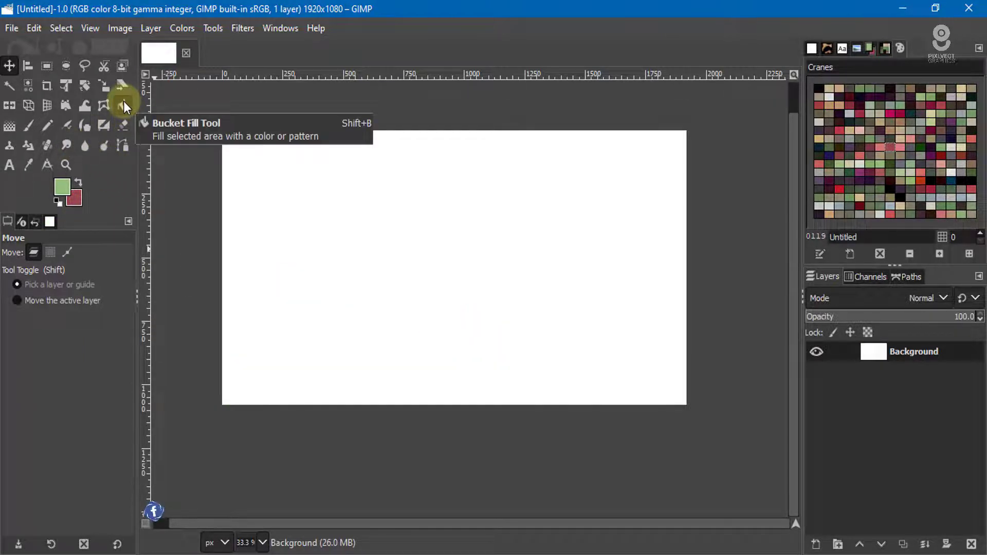
Step: With Bucket Fill and reset colours, fill the canvas with a dark blue palette colour
left_click(123, 103)
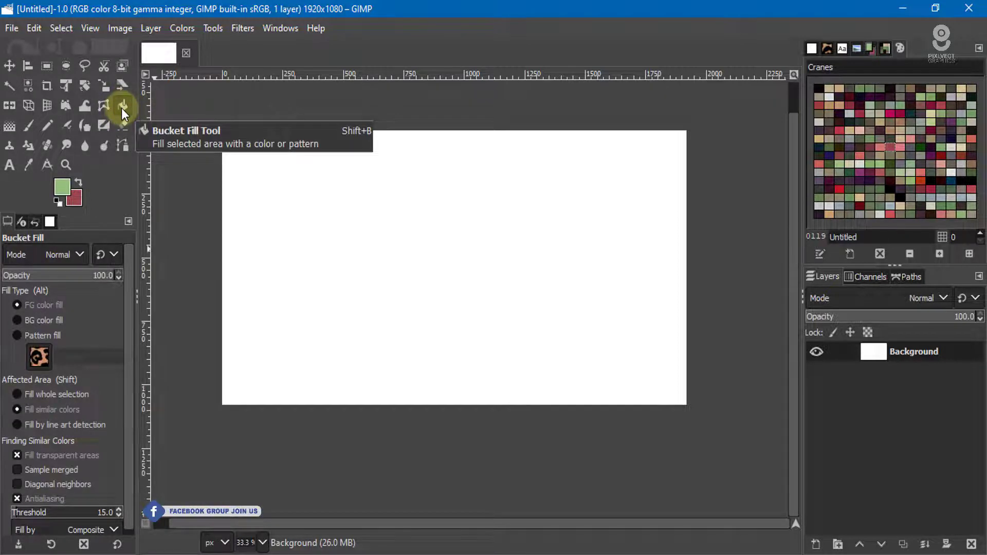
left_click(117, 544)
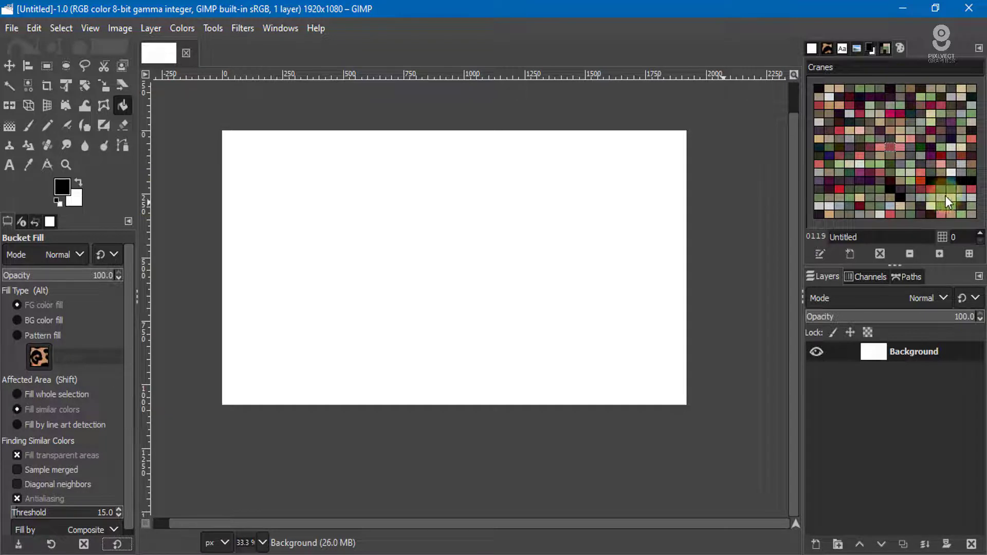
left_click(952, 180)
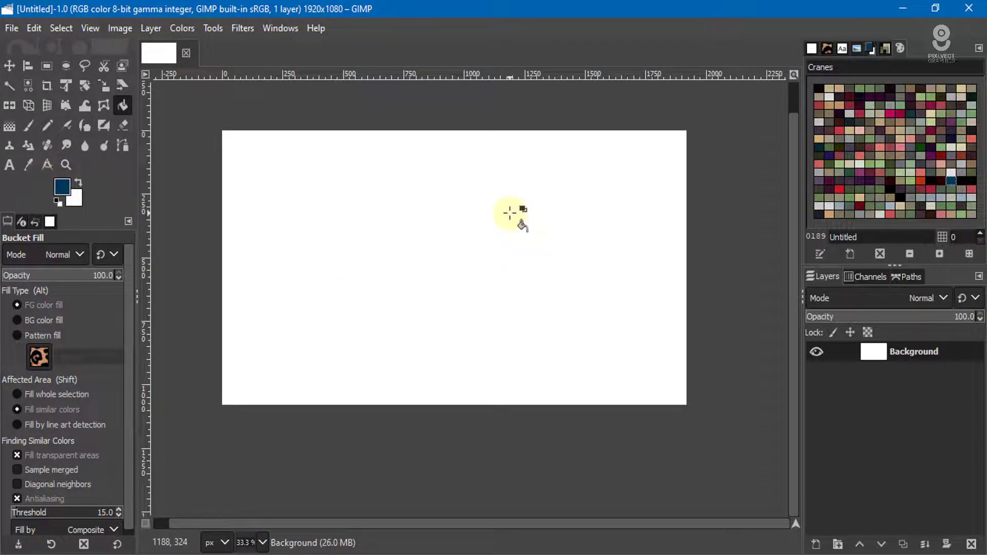
left_click(365, 314)
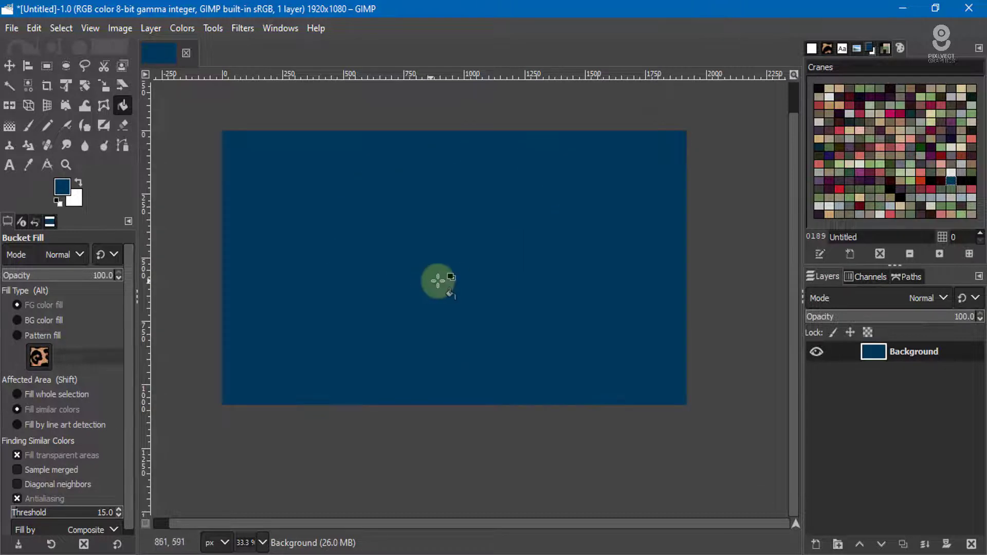
left_click(614, 373)
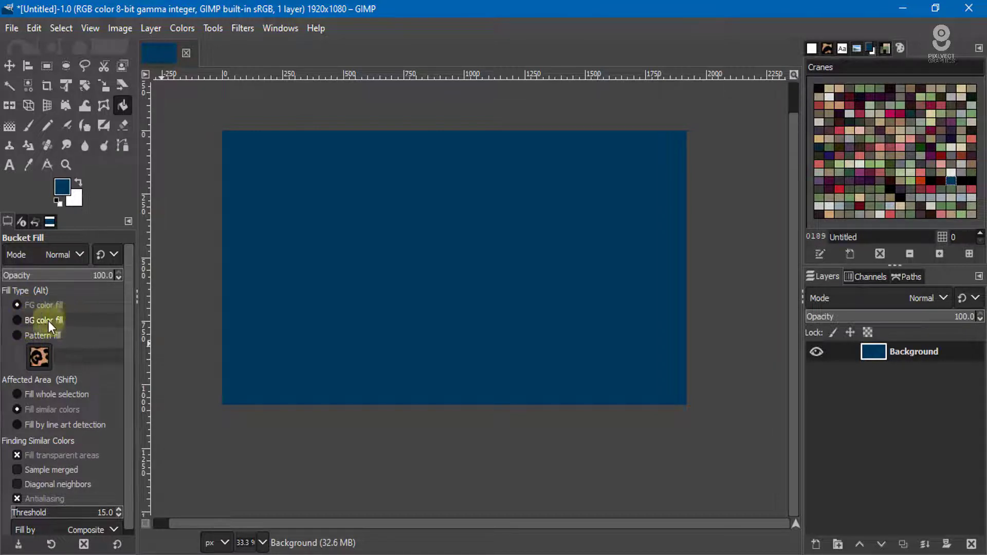
Step: Fill the canvas with a dark teal background, then shift the foreground hue to blue 1c50a8
left_click(18, 320)
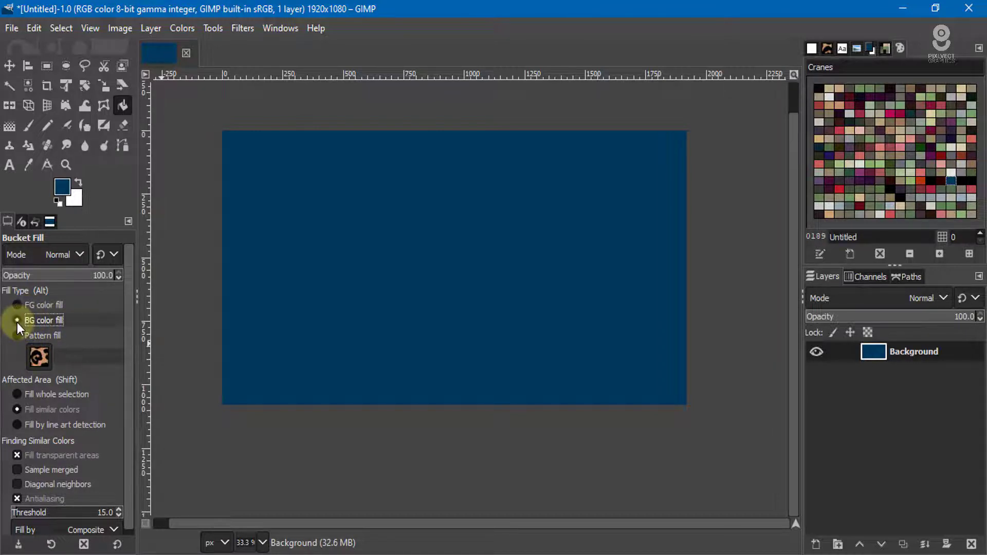
left_click(911, 113, "ctrl")
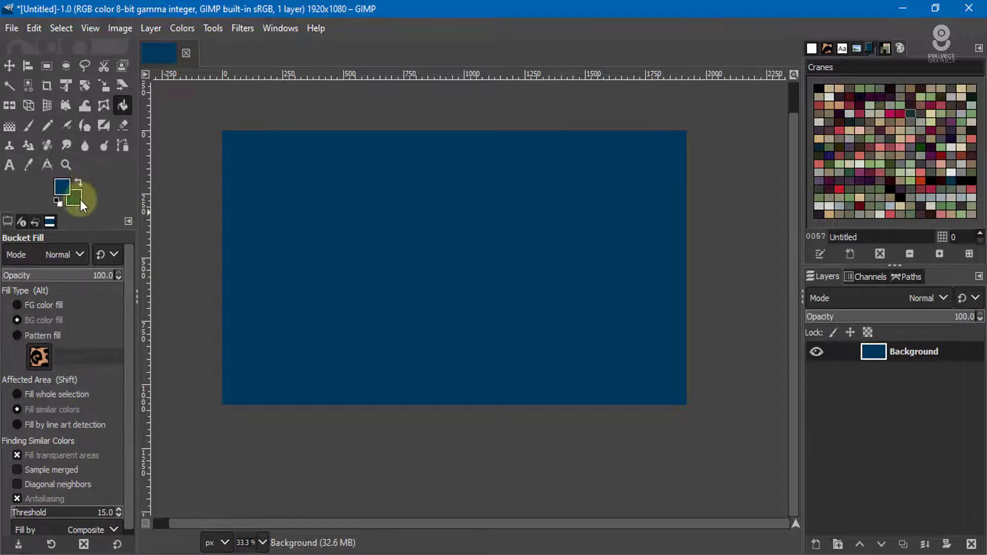
left_click(466, 294)
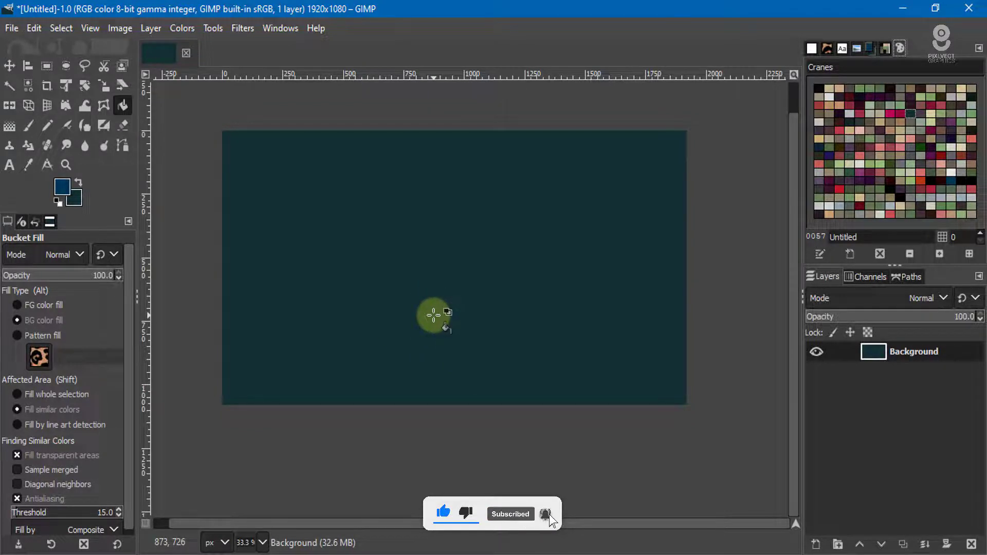
left_click(872, 48)
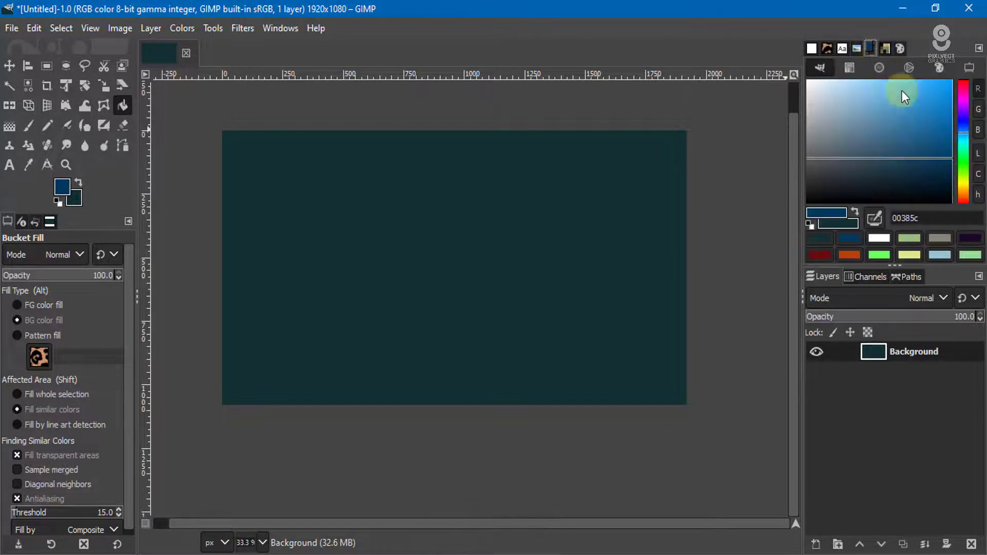
mouse_move(957, 148)
left_mouse_down()
mouse_move(963, 126)
mouse_move(925, 137)
mouse_move(930, 123)
left_mouse_up()
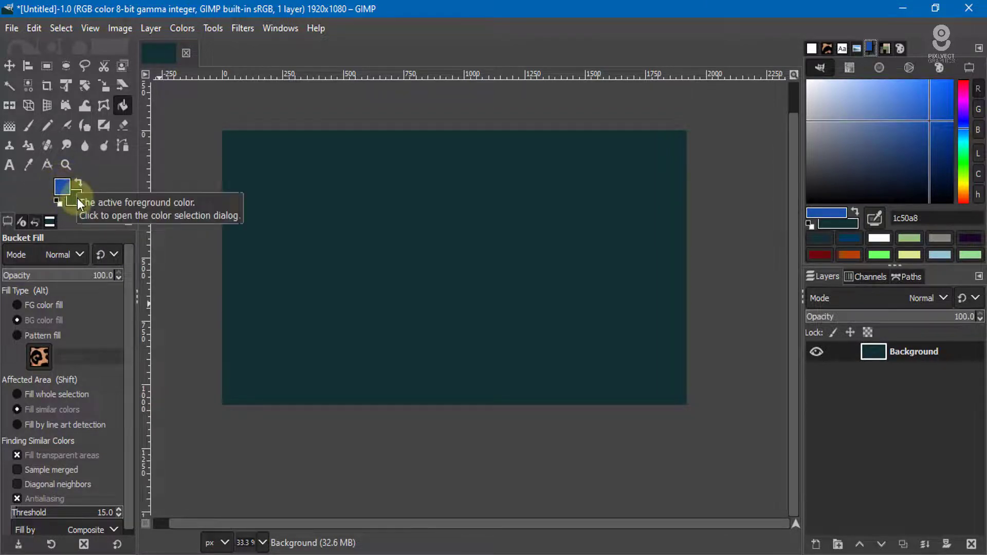
Step: Set the foreground to blue-grey 657897, add it to history, and fill the canvas with it
left_click(61, 188)
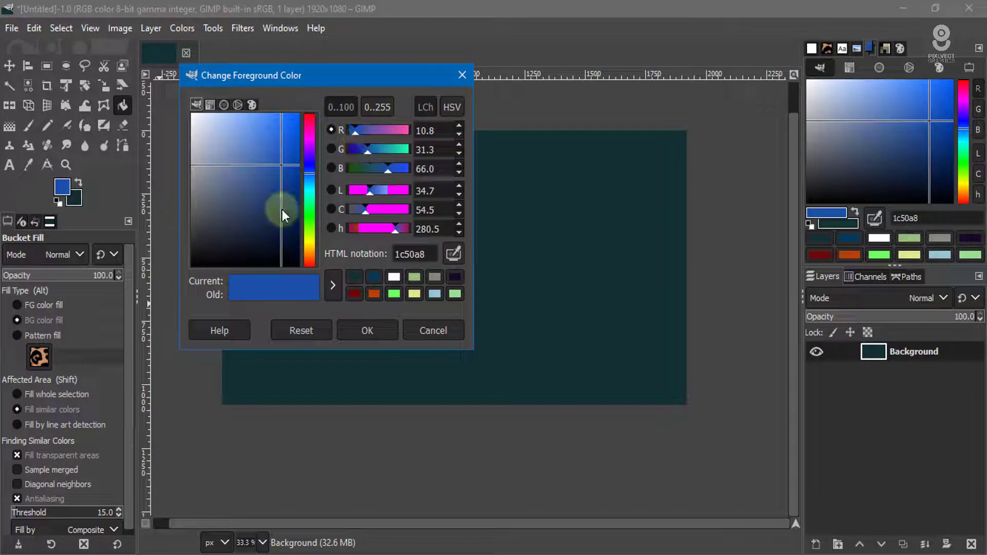
mouse_move(280, 161)
left_mouse_down()
mouse_move(257, 161)
mouse_move(245, 211)
left_mouse_up()
left_click_drag(226, 163, 227, 176)
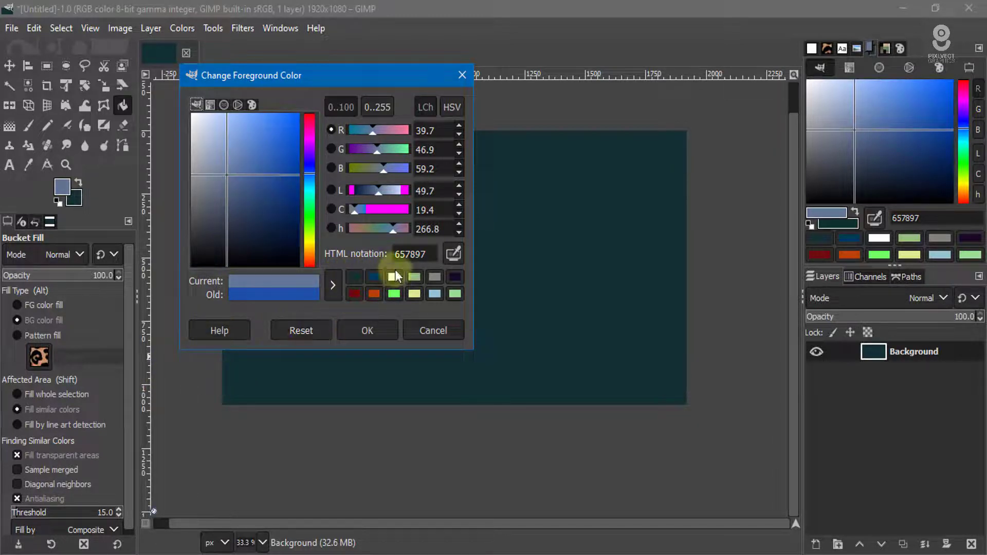
left_click(333, 285)
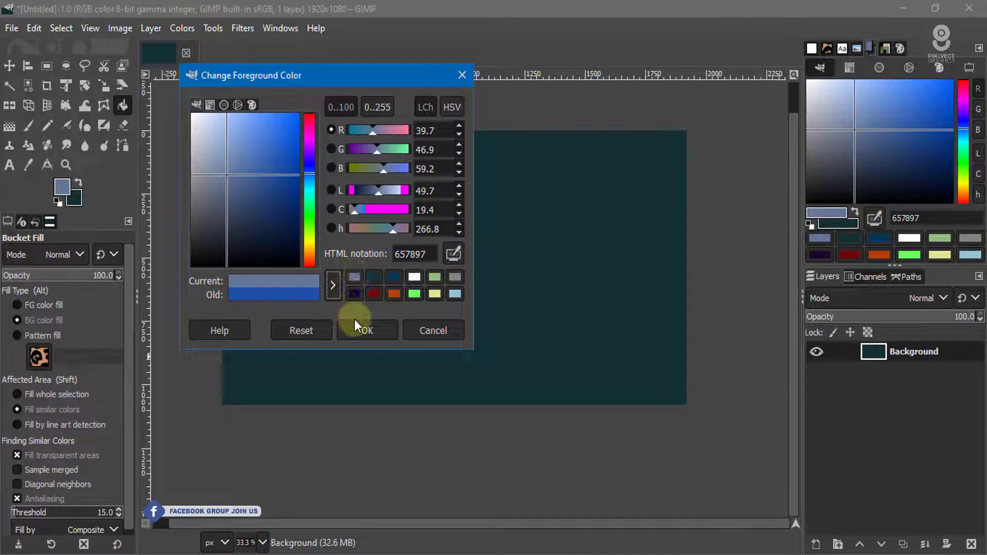
left_click(376, 331)
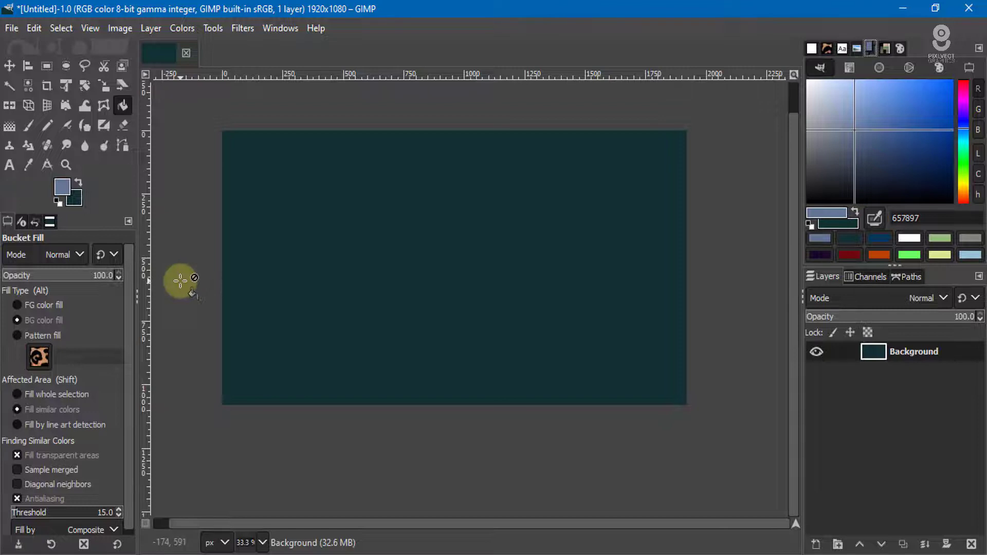
key("ctrl+comma")
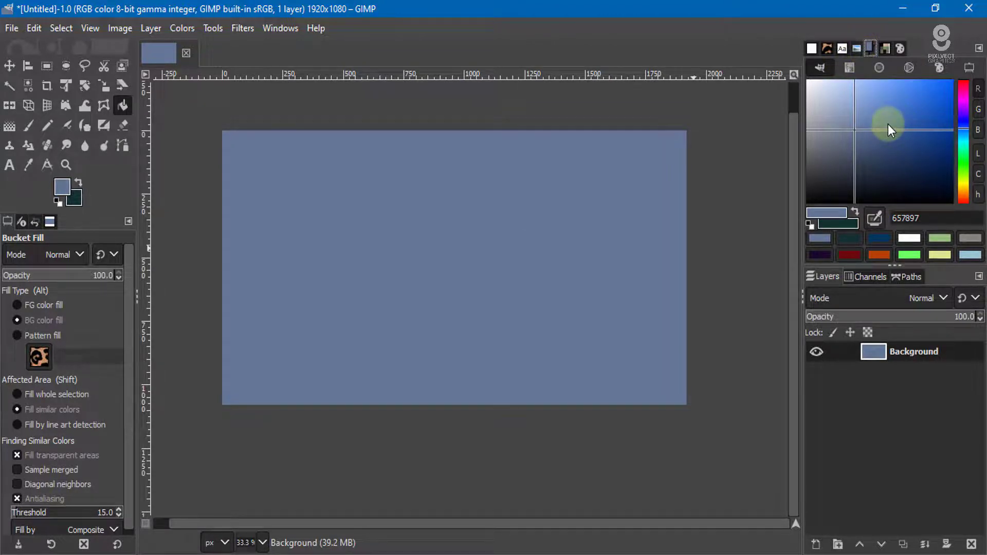
Step: Create a new palette and rename it from Untitled to 'My color'
left_click(885, 48)
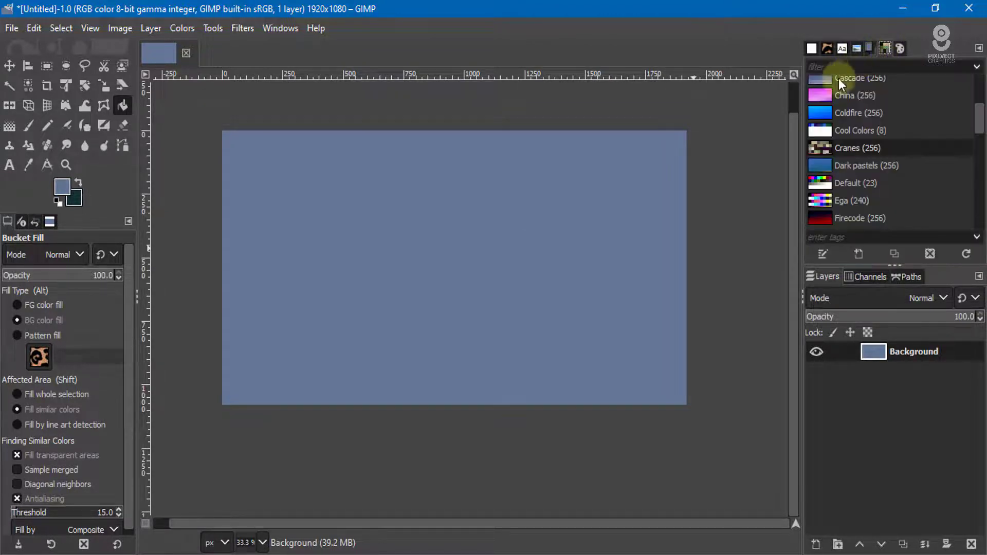
scroll(979, 86, "down", 1)
scroll(979, 85, "up", 1)
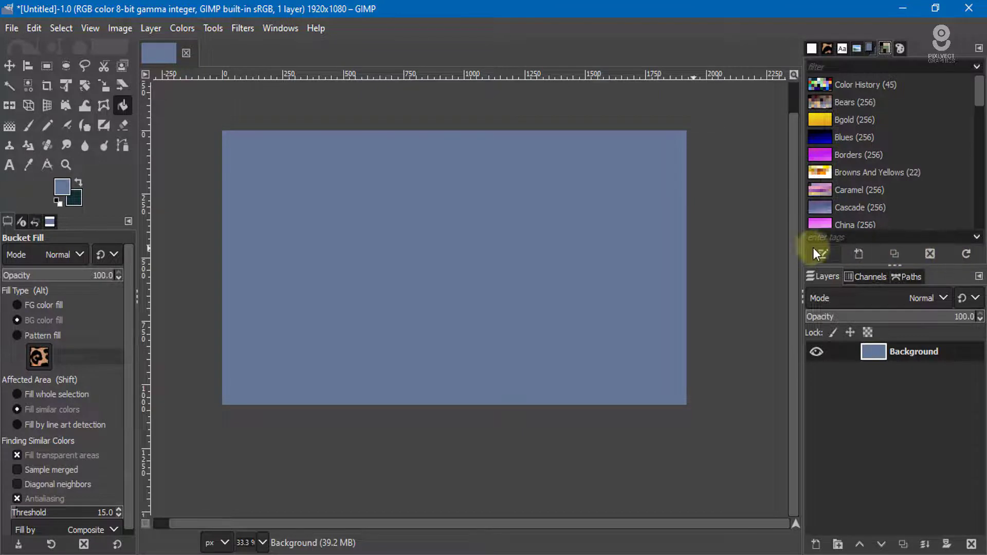
left_click(858, 252)
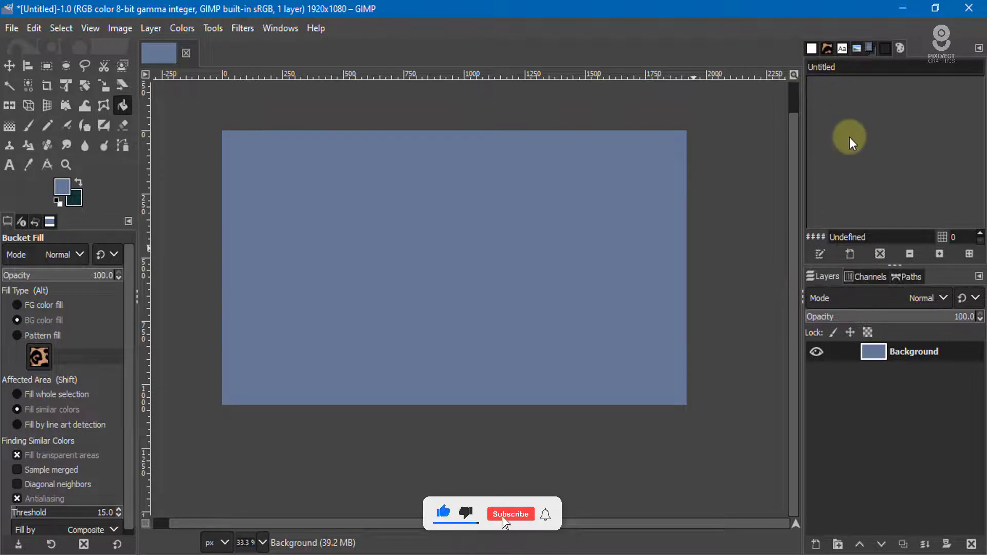
double_click(835, 67)
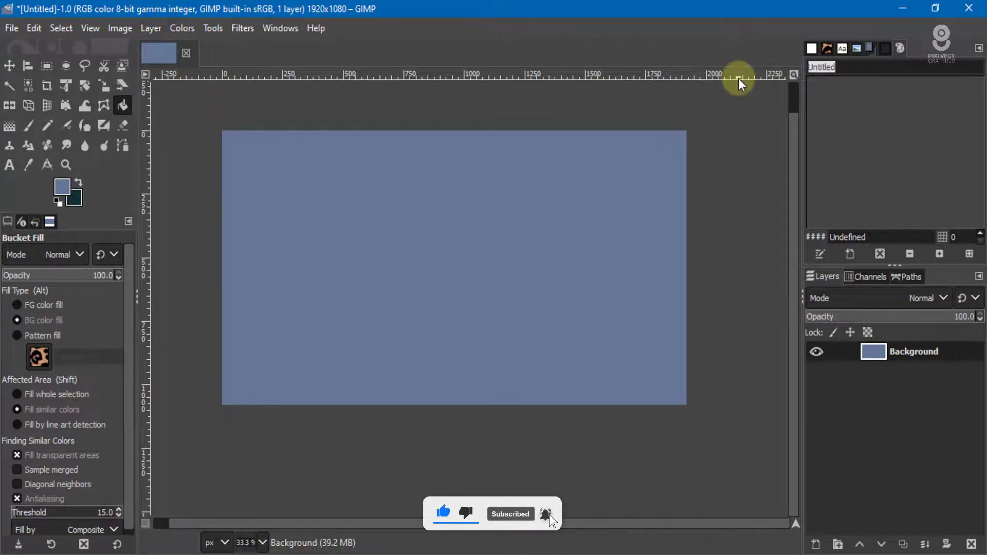
key("BackSpace")
type("M")
type("y color")
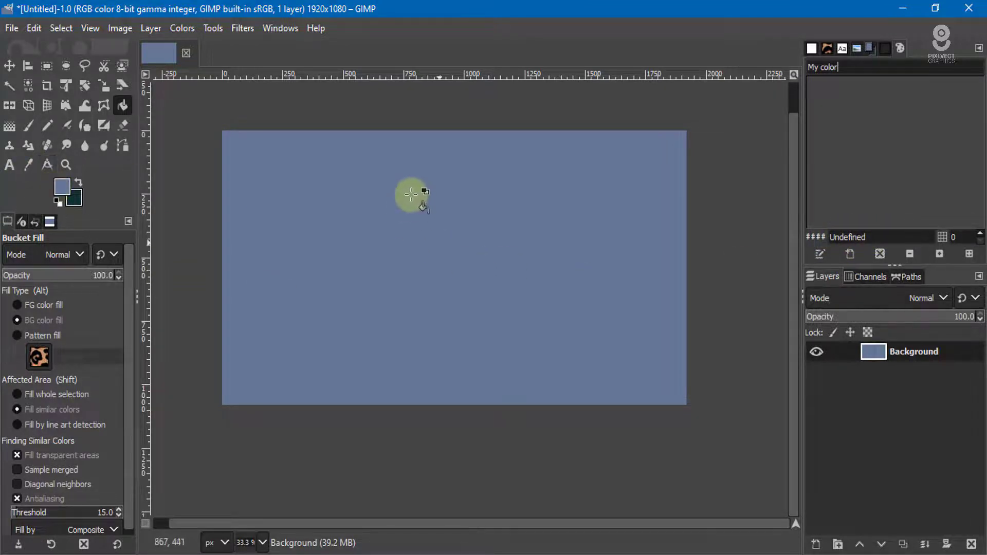
Step: Copy the foreground's HTML hex code 657897 from its colour chooser to the clipboard
left_click(66, 183)
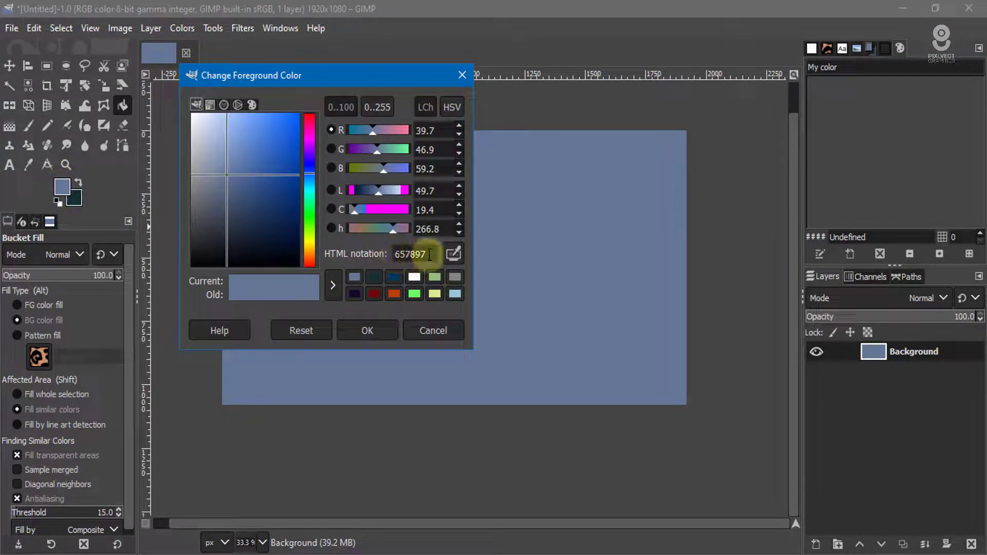
left_click_drag(422, 255, 297, 251)
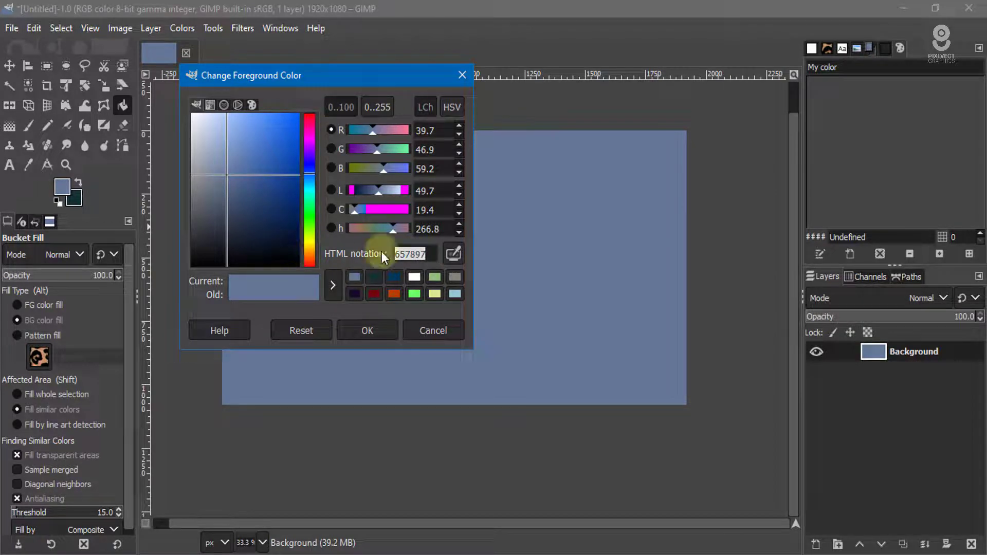
right_click(410, 253)
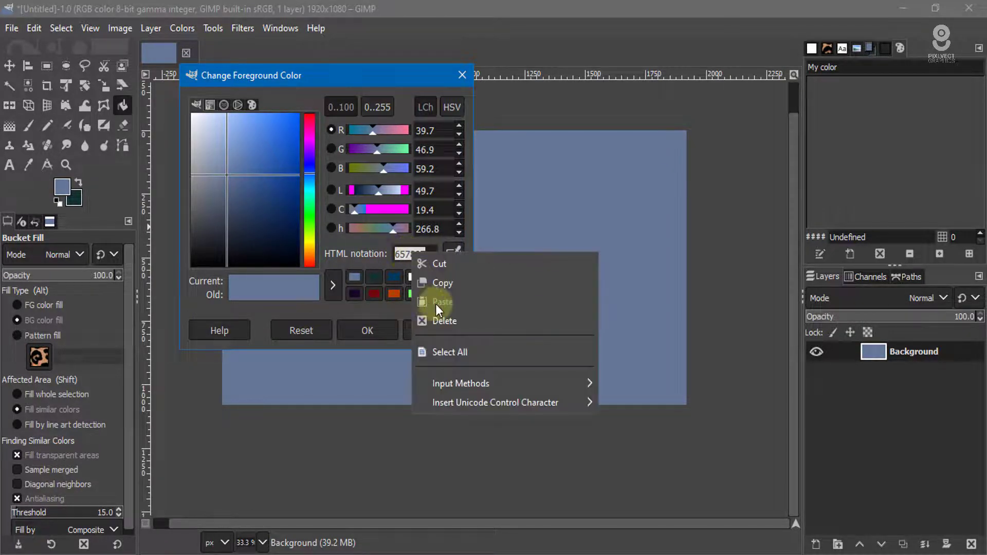
left_click(446, 288)
left_click(377, 332)
key("o")
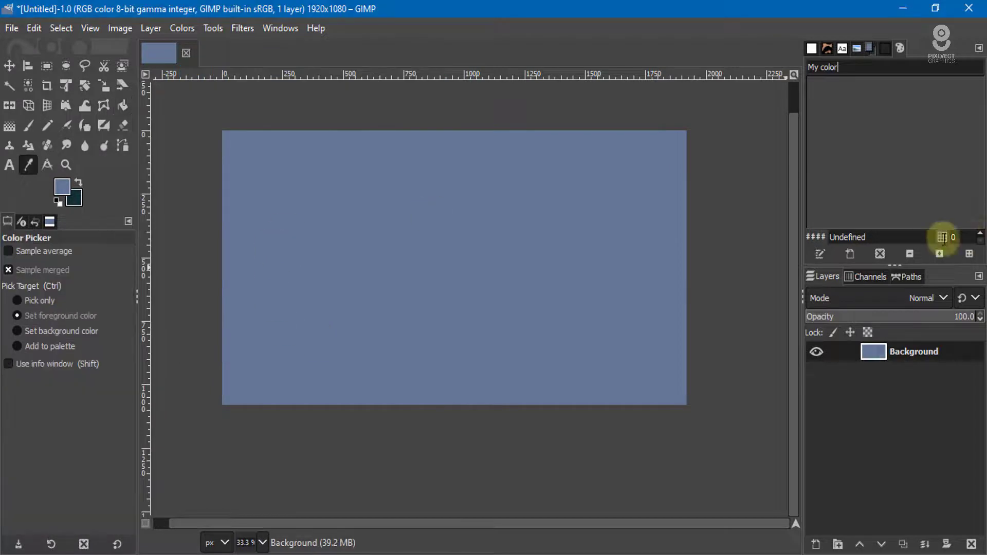
double_click(881, 237)
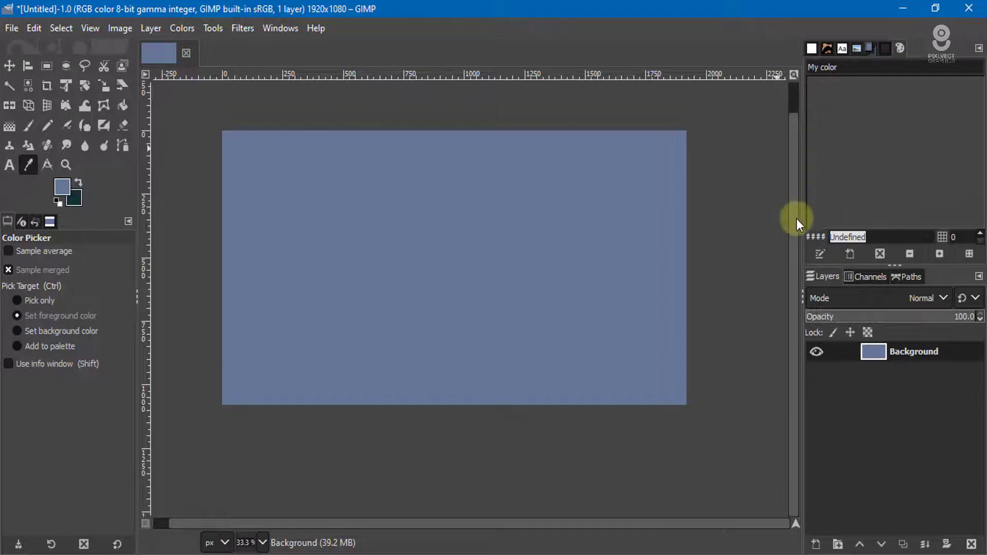
key("m")
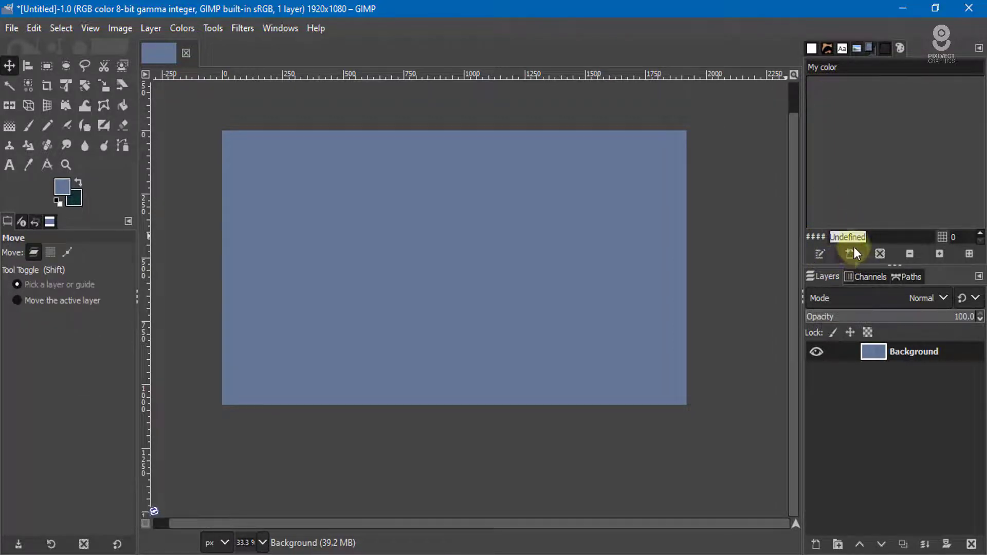
Step: Add the foreground blue-grey to My color, name the entry 657897, and reopen the palette
left_click(850, 253)
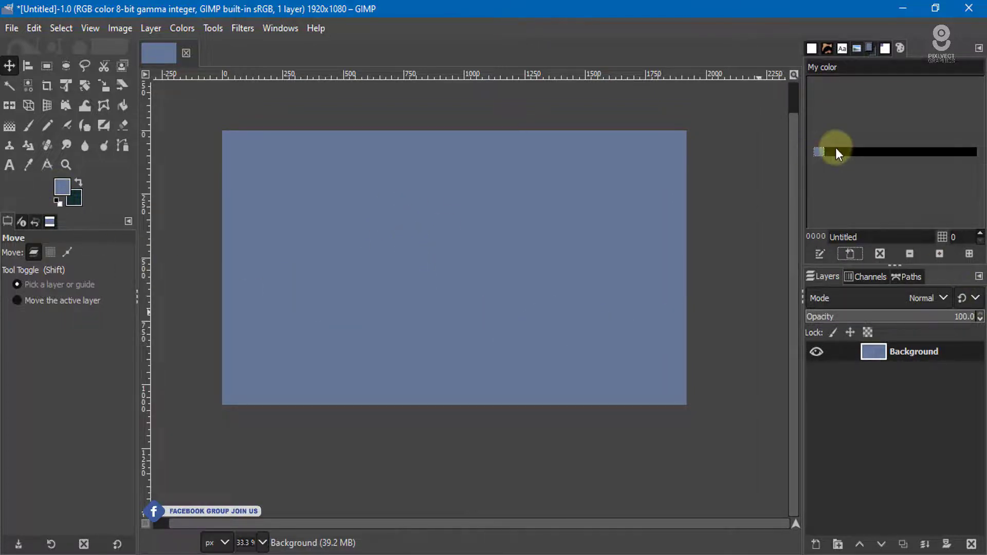
right_click(845, 236)
left_click(708, 285)
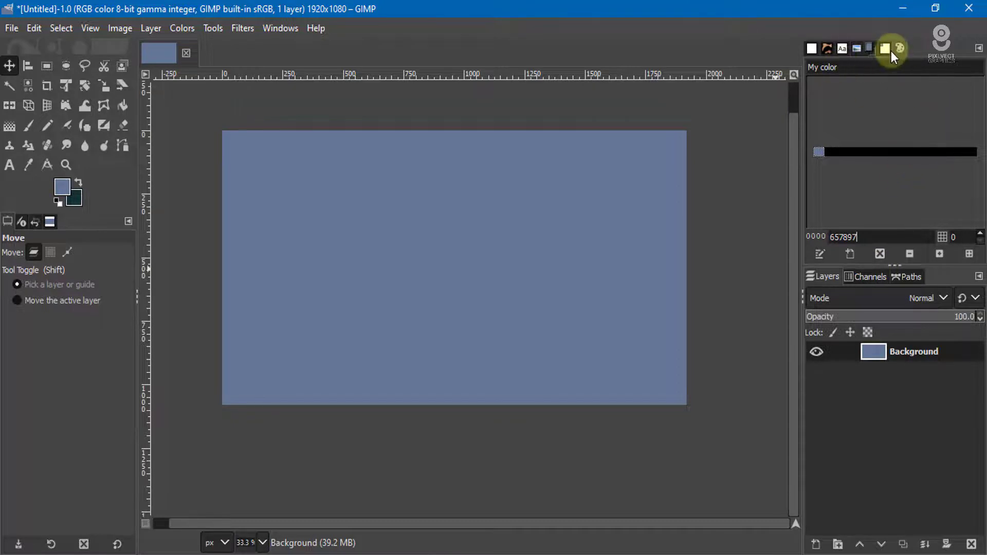
left_click(871, 48)
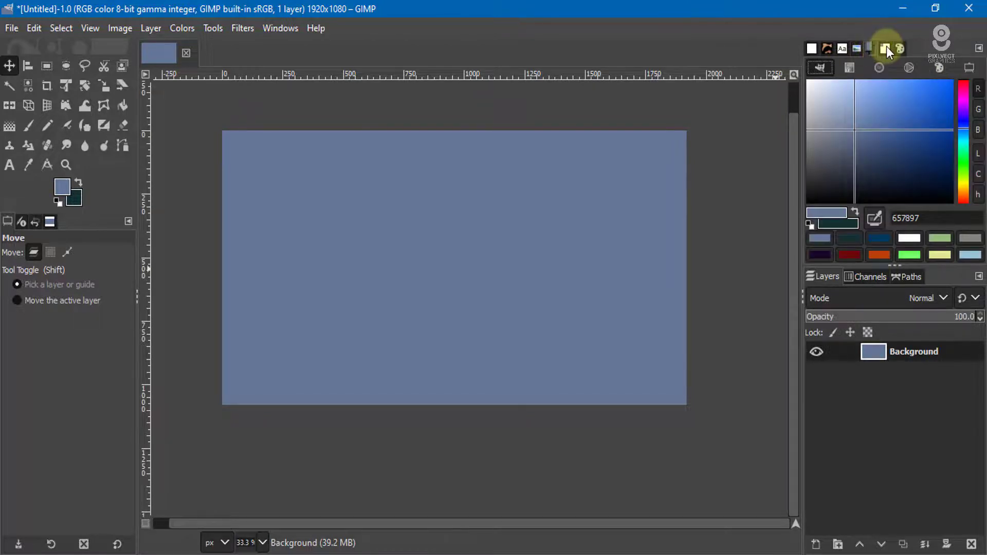
left_click(884, 48)
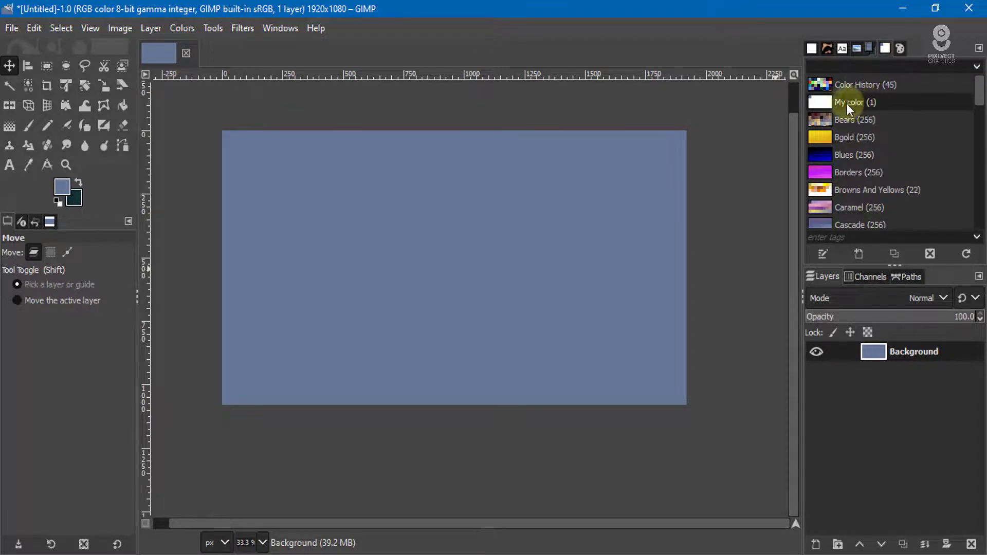
double_click(821, 101)
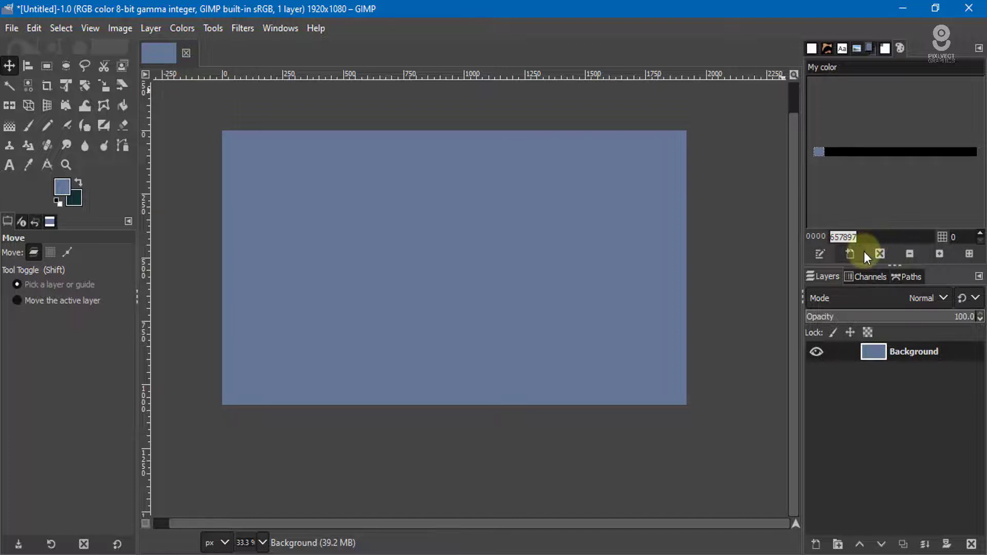
left_click(939, 254)
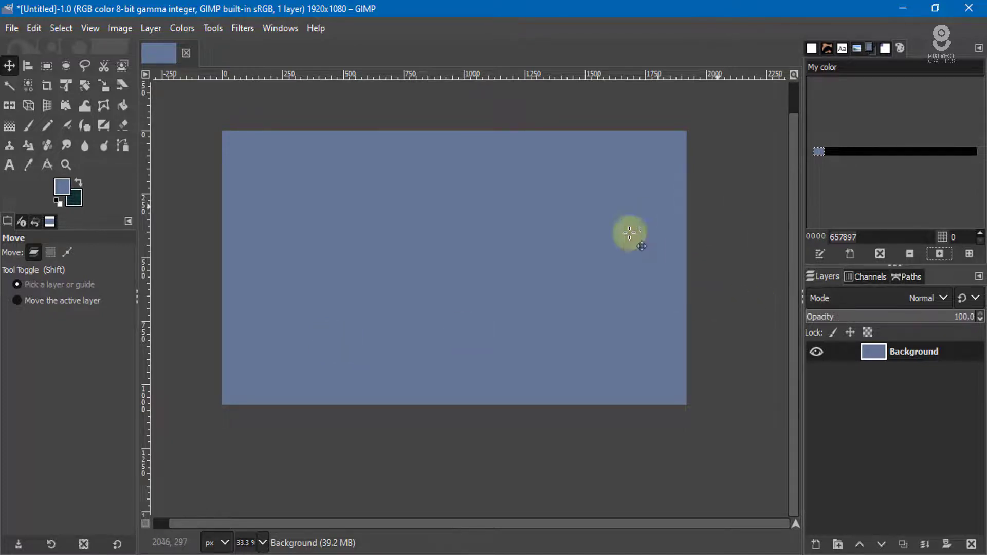
Step: Drag the cloud photo from Pictures > New folder (7) onto the GIMP canvas as a layer
left_click(131, 501)
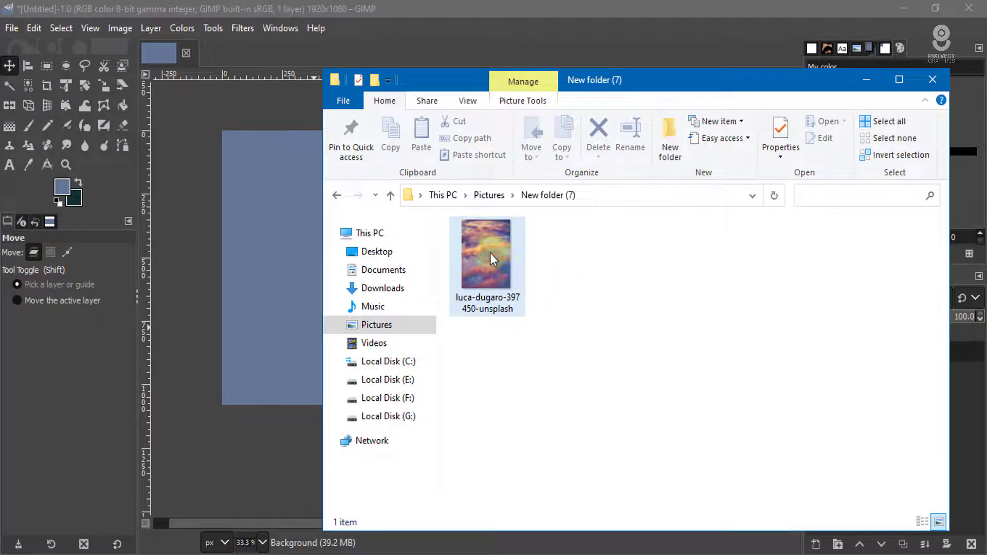
mouse_move(490, 253)
left_mouse_down()
mouse_move(237, 281)
mouse_move(265, 276)
left_mouse_up()
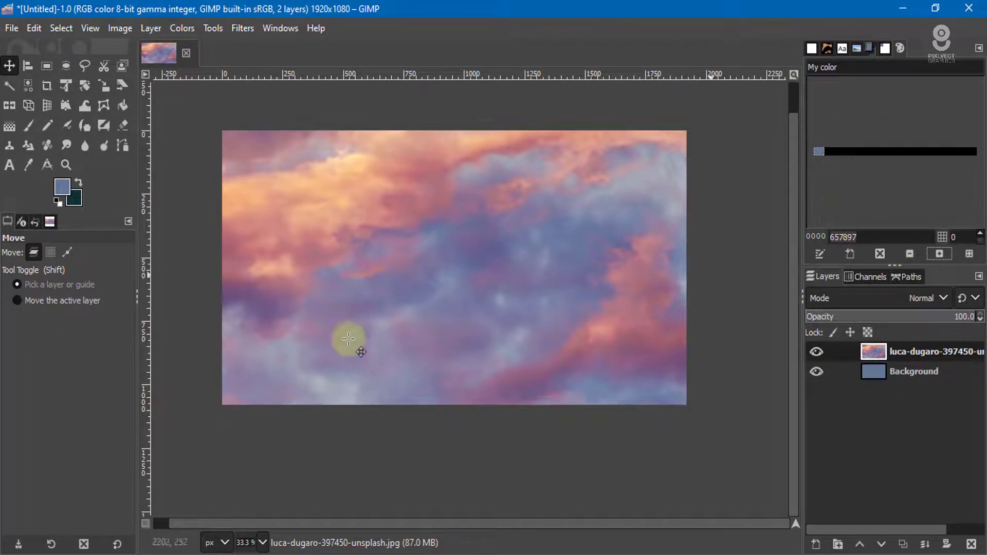
Step: Sample a pink from the clouds with the Color Picker and add it to My color
left_click(30, 164)
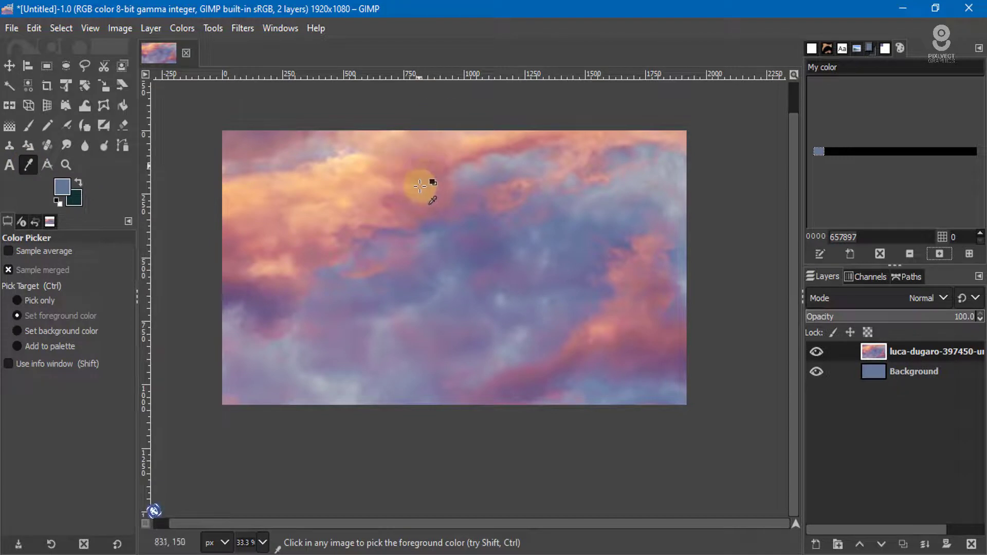
left_click(435, 169)
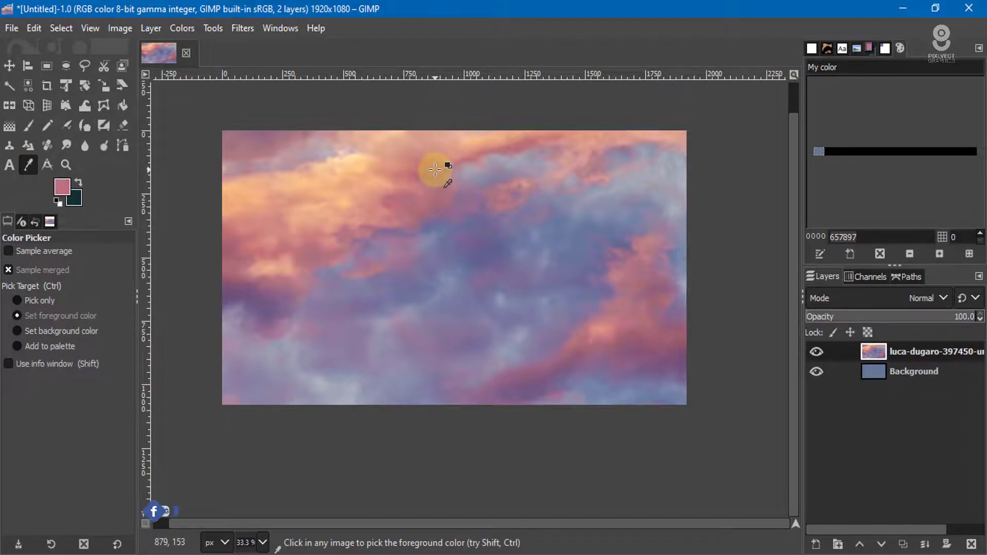
left_click(455, 333)
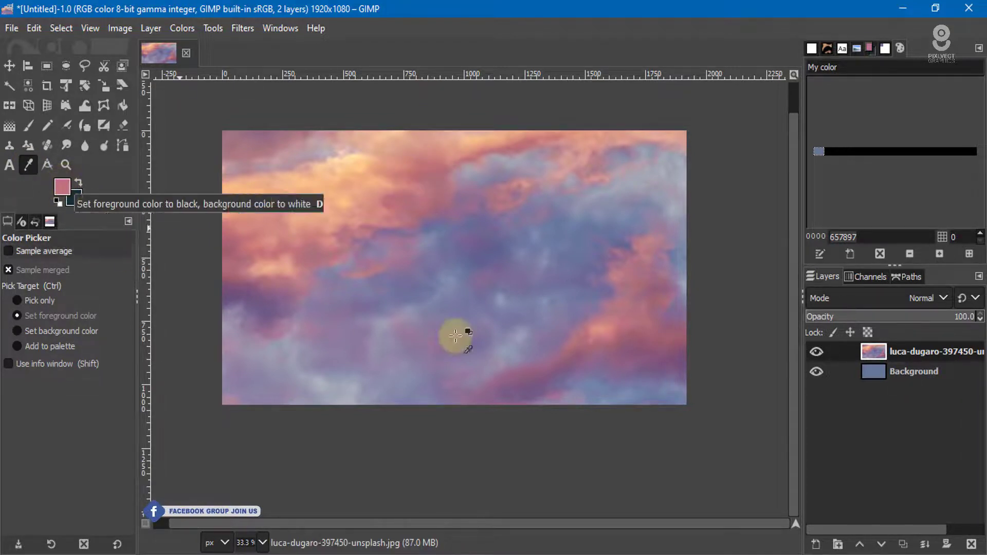
left_click(850, 254)
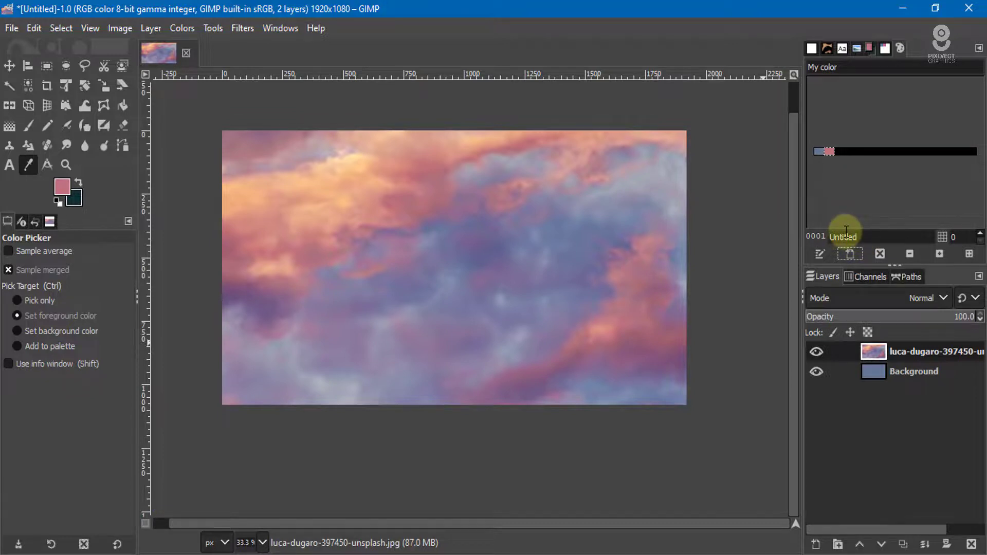
Step: Copy the foreground colour's hex code c0747e from the colour chooser
left_click(63, 186)
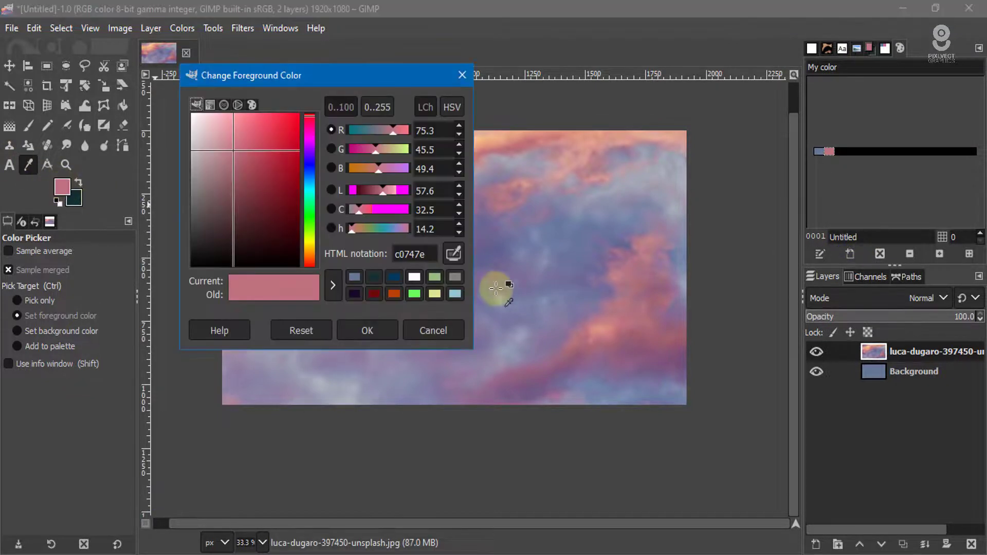
double_click(409, 253)
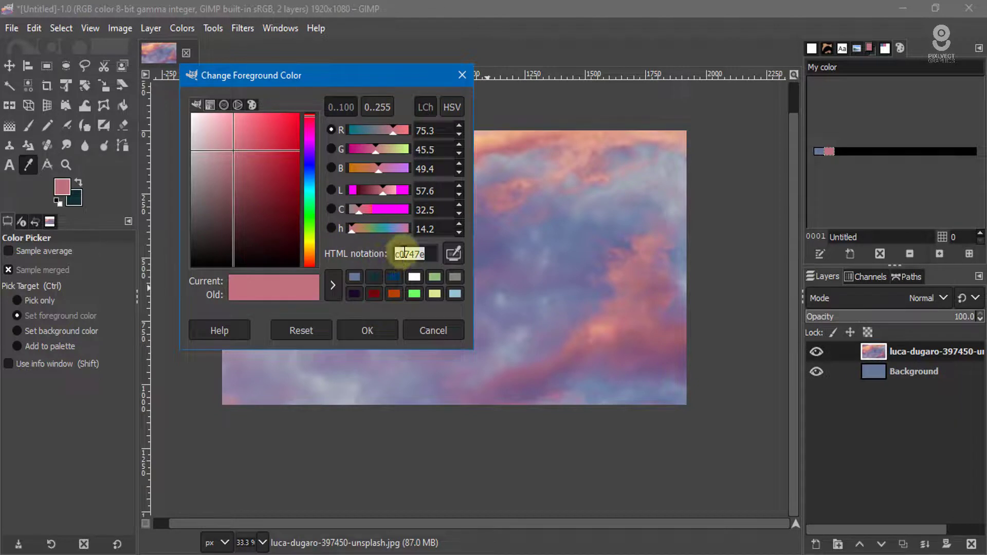
right_click(405, 252)
left_click(417, 280)
left_click(385, 330)
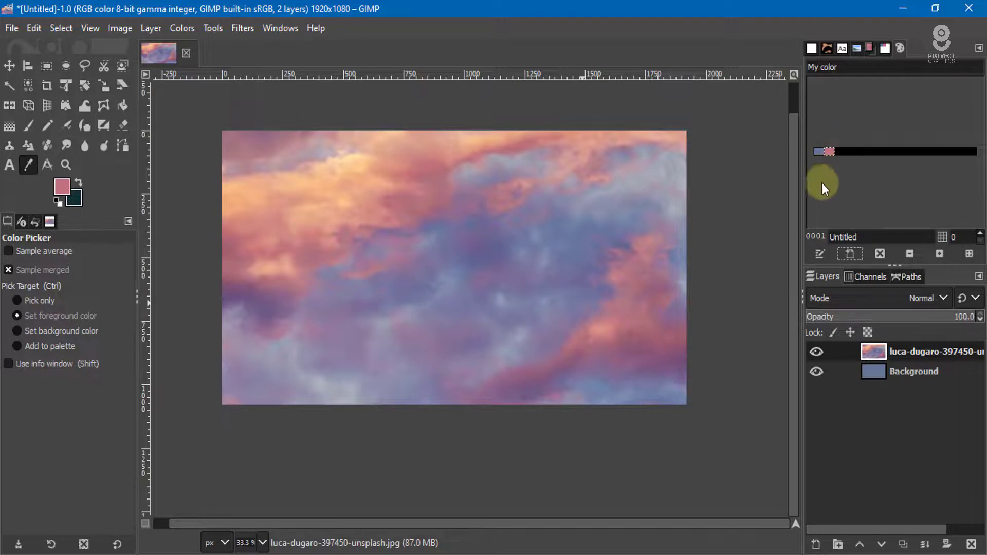
Step: Paste c0747e as the pink entry's name, then select swatches 657897 and c0747e in turn
double_click(853, 237)
right_click(847, 237)
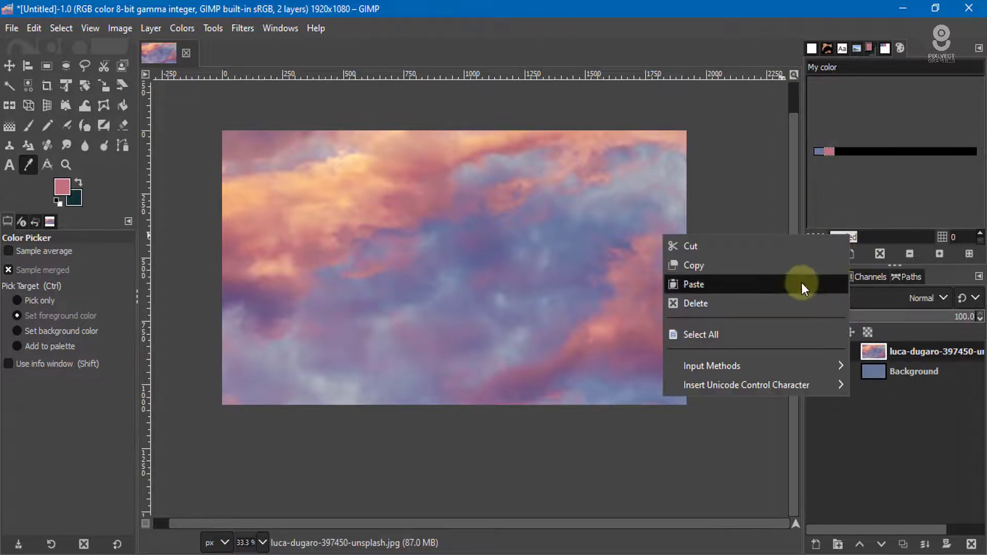
left_click(773, 284)
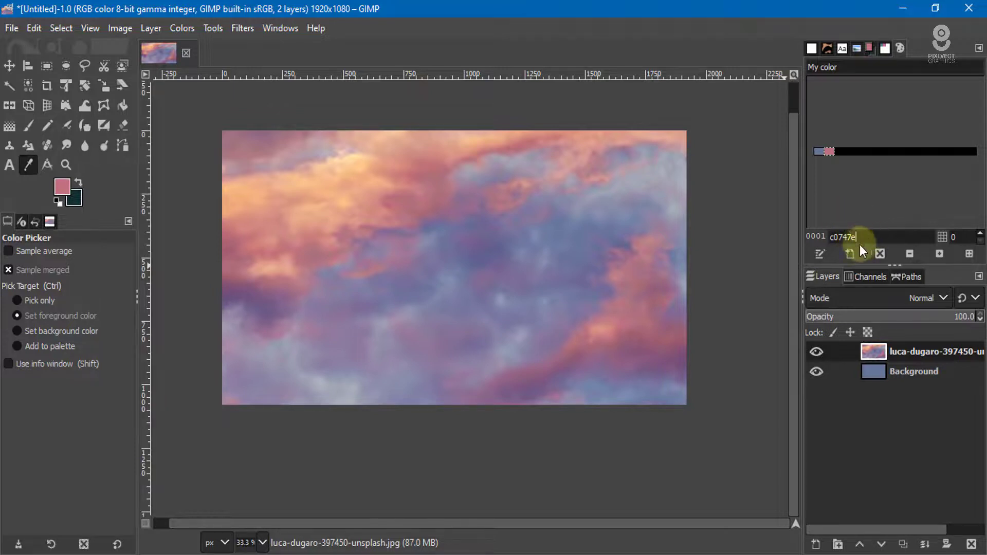
left_click(819, 150)
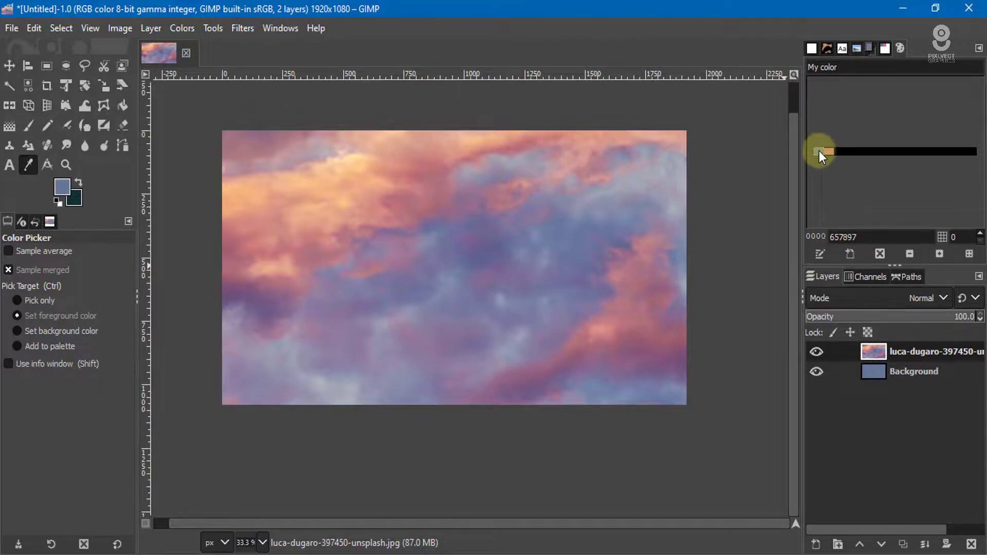
left_click(829, 152)
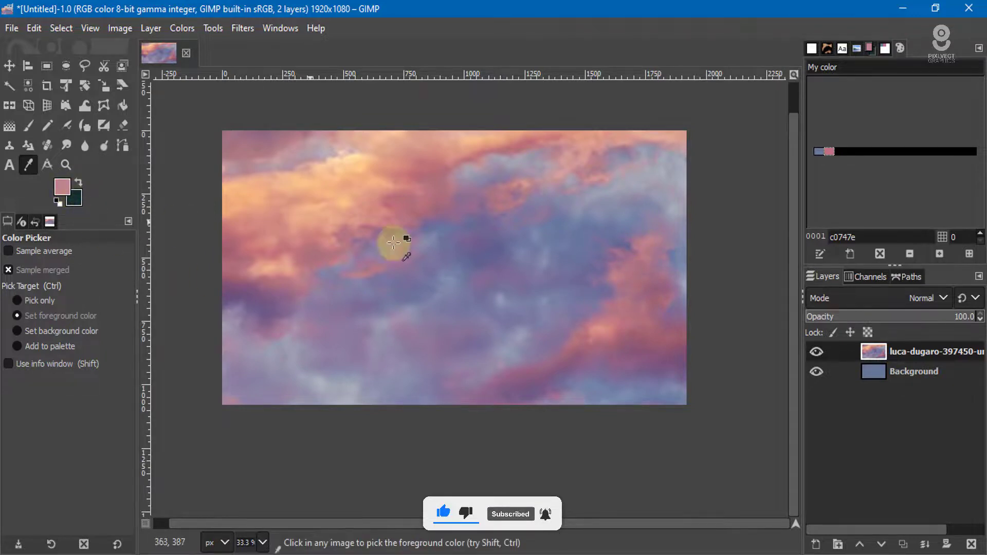
Step: Sample a light peach from the clouds and add it to My color
left_click(368, 202)
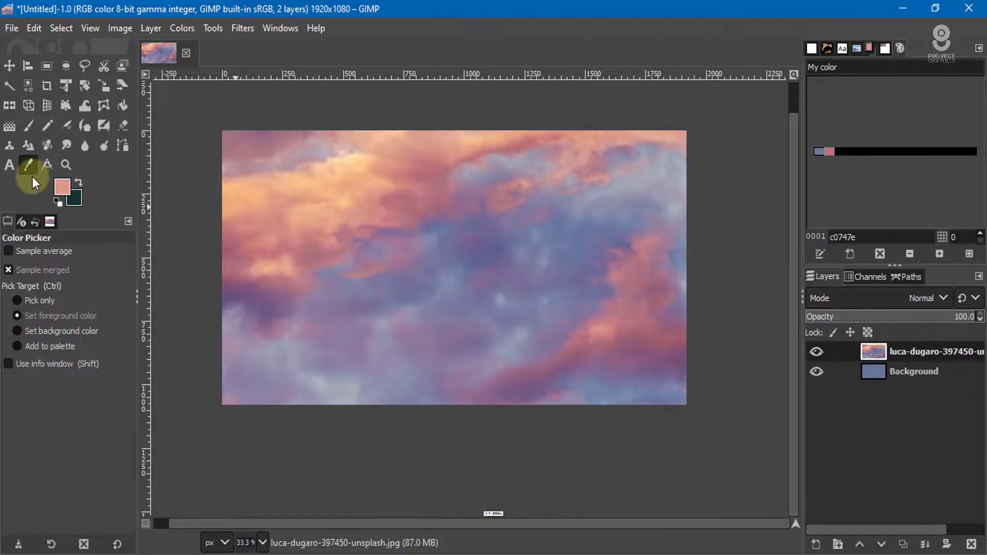
left_click(309, 166)
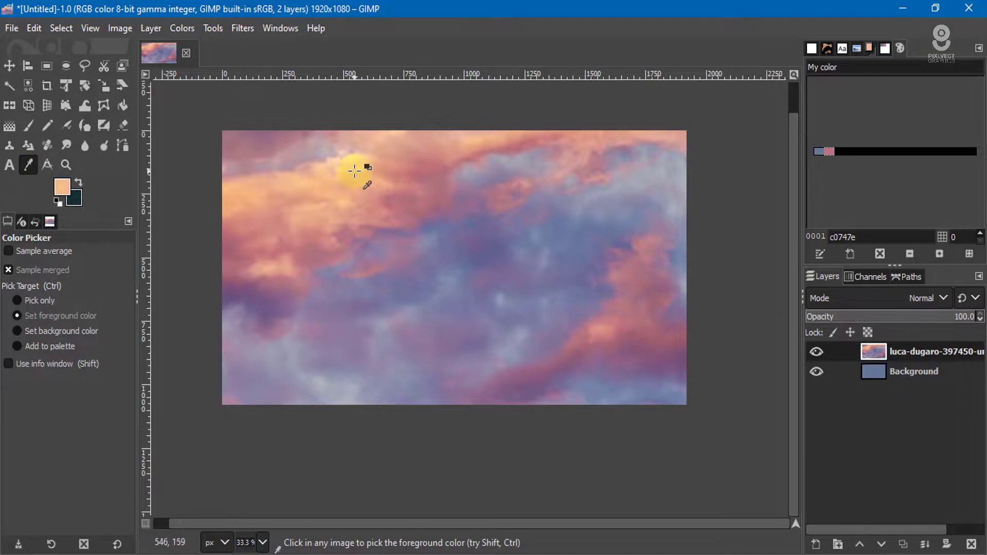
left_click(849, 254)
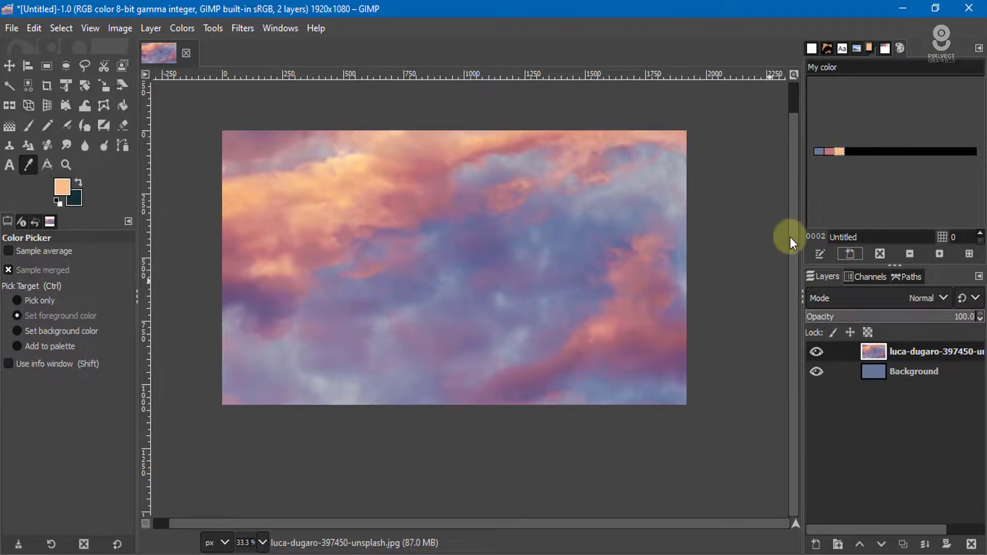
Step: Enlarge the palette swatches, fit them all to the view, and select the c0747e swatch
left_click(939, 254)
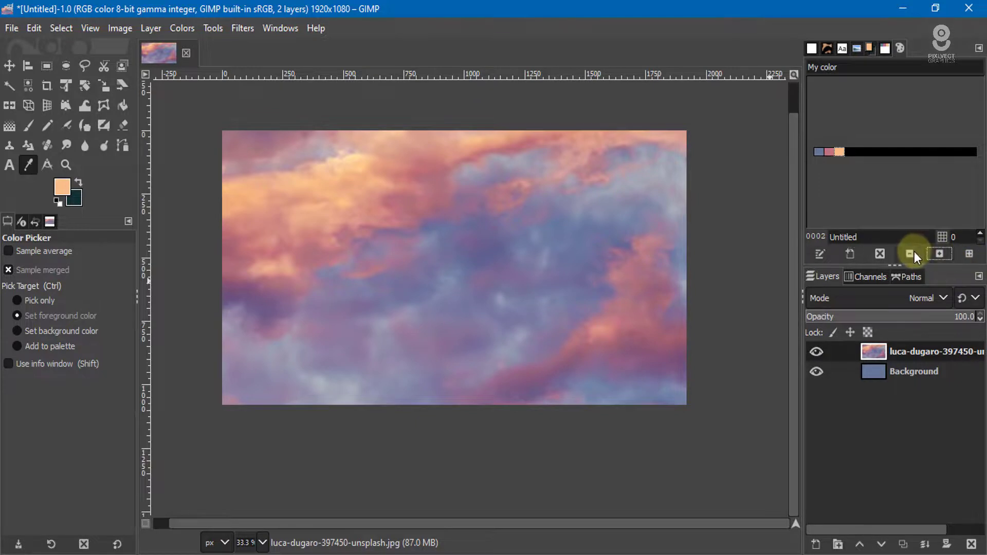
left_click(908, 253)
left_click(936, 254)
left_click(933, 252)
left_click(941, 250)
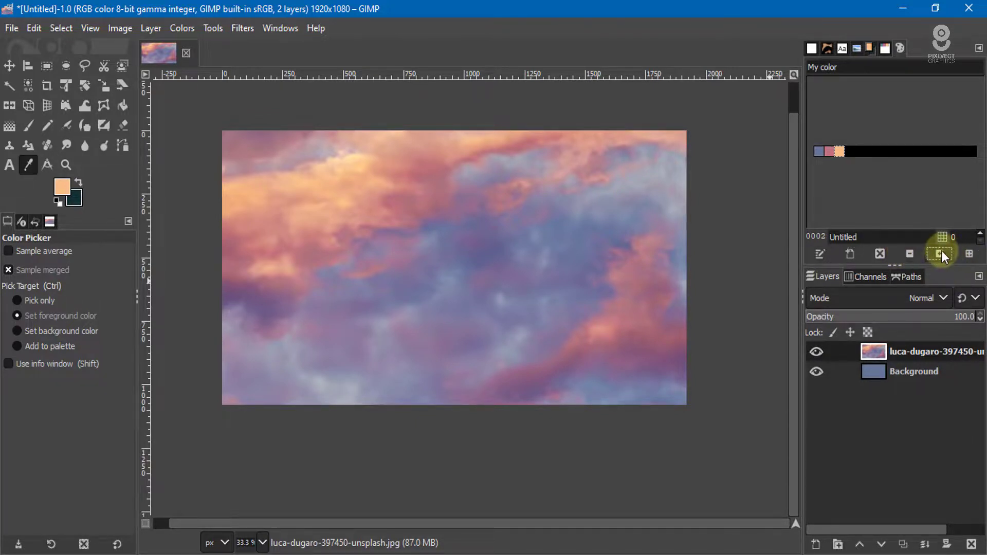
left_click(941, 251)
left_click(941, 251)
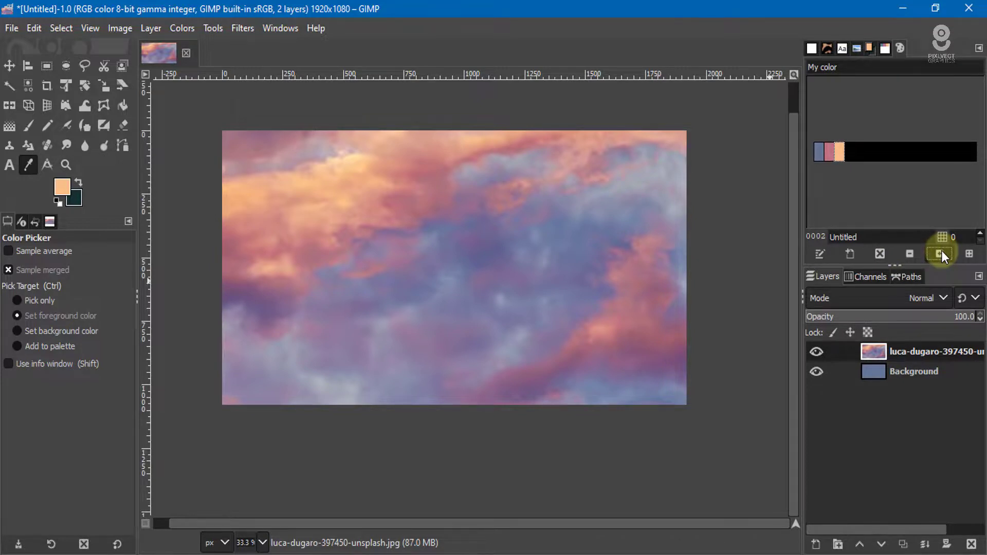
left_click(941, 251)
left_click(941, 251)
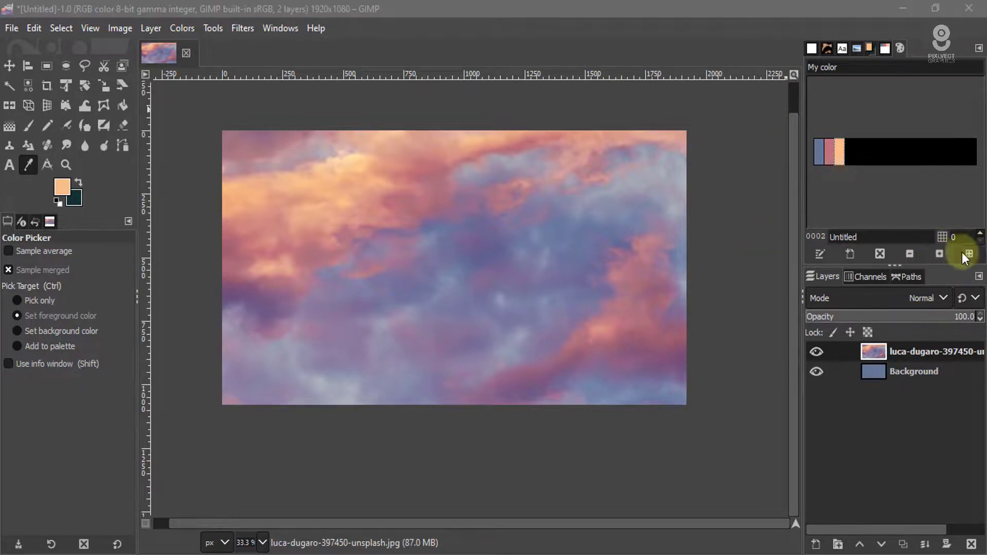
left_click(969, 254)
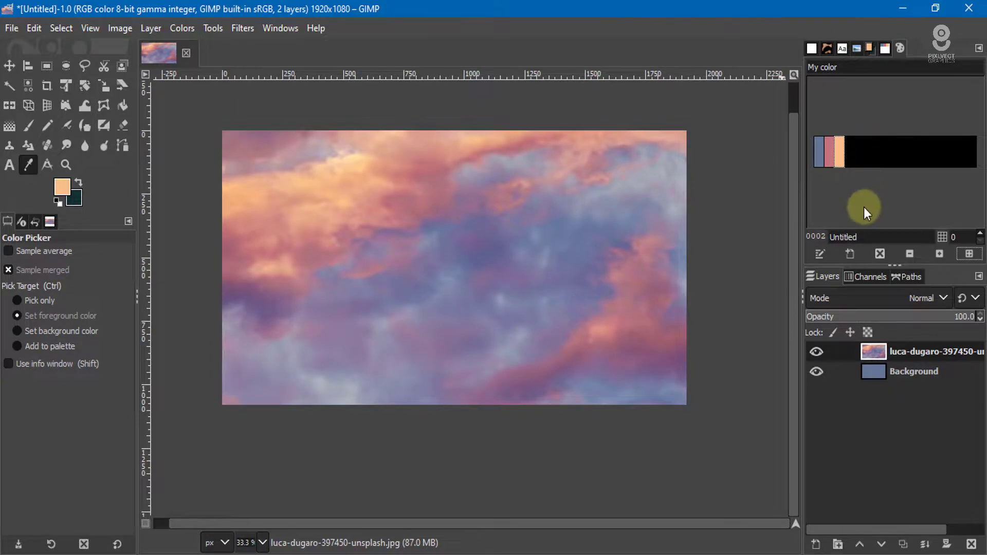
left_click(830, 146)
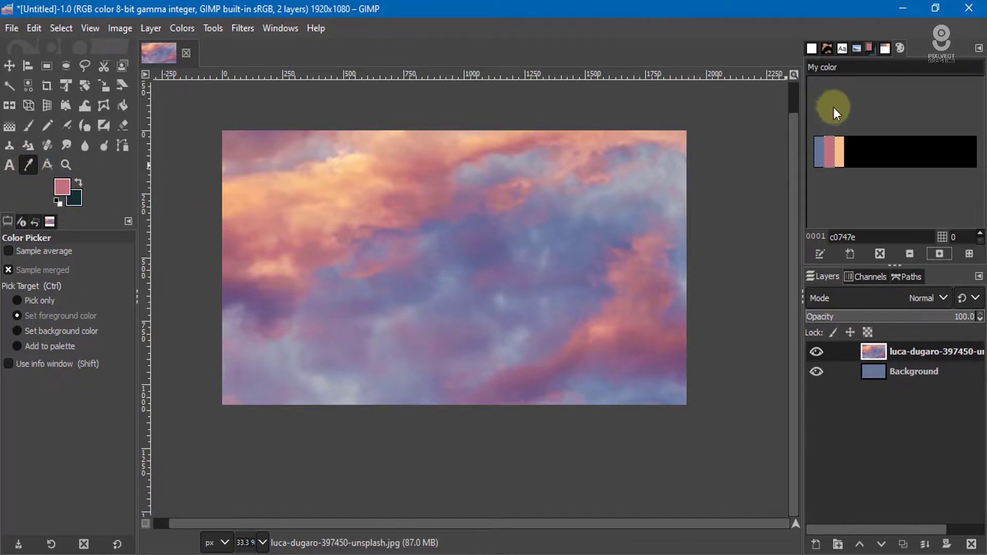
Step: Sample the cloud blue 6a769e and copy its hex value
left_click(871, 47)
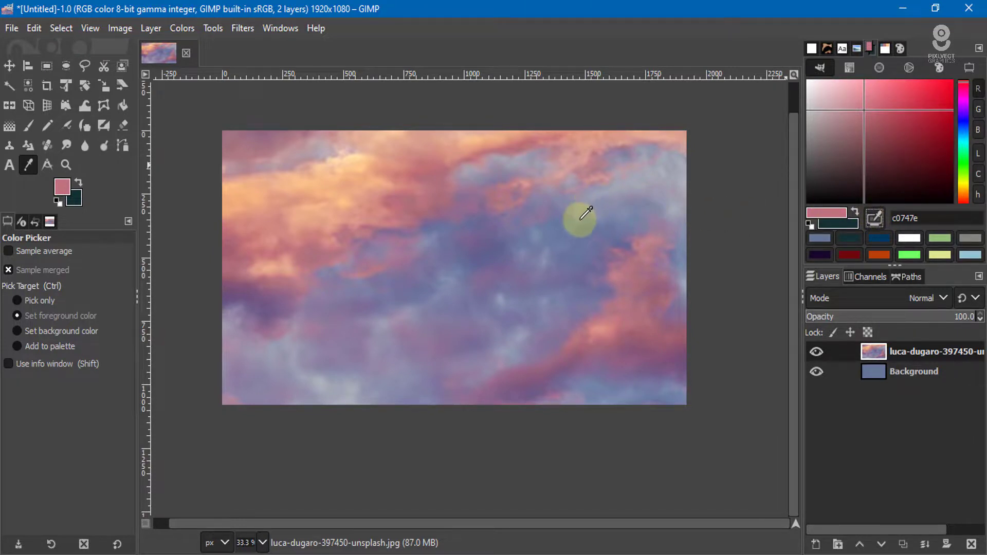
left_click(583, 217)
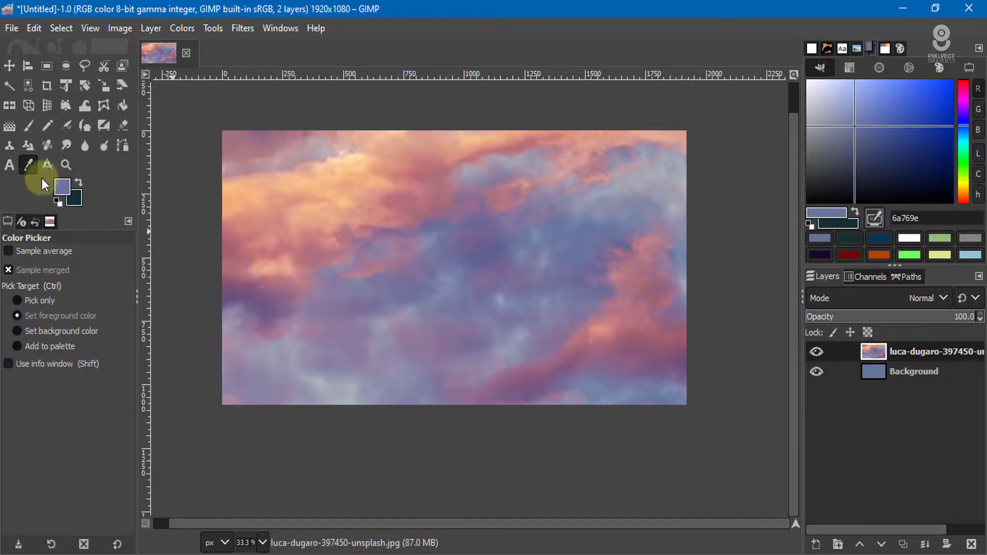
double_click(920, 219)
right_click(910, 218)
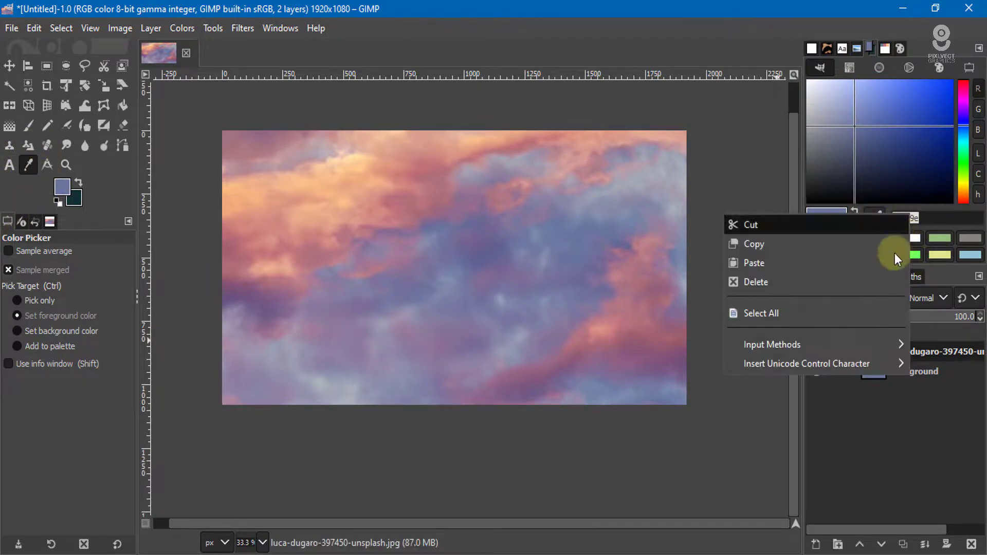
left_click(788, 245)
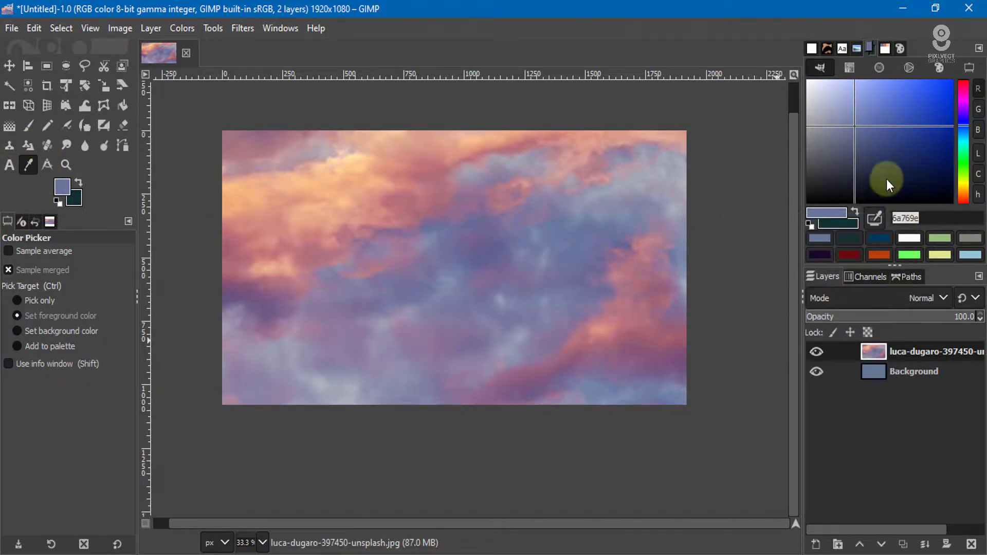
Step: Add the blue to My color as a swatch named 6a769e, returning to the palette list
left_click(882, 47)
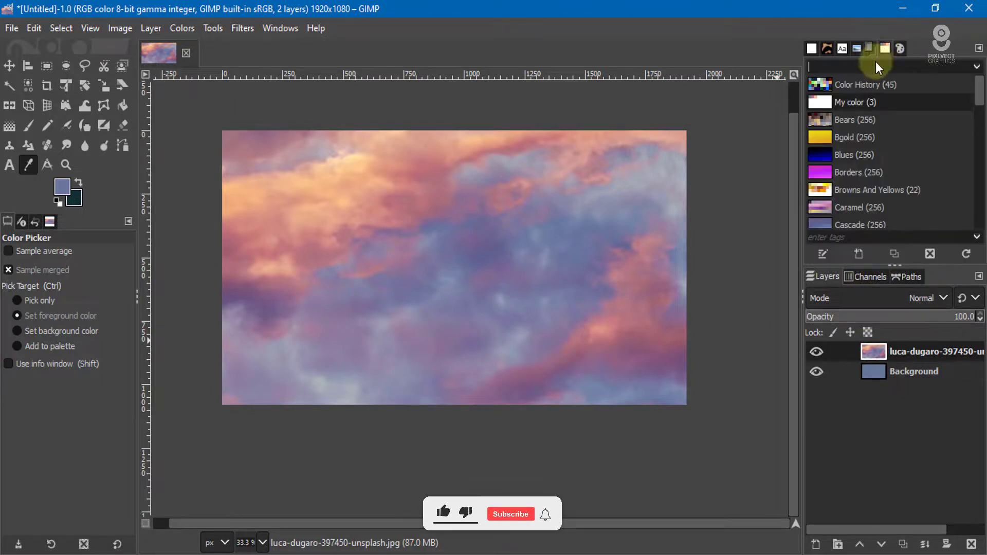
left_click(900, 49)
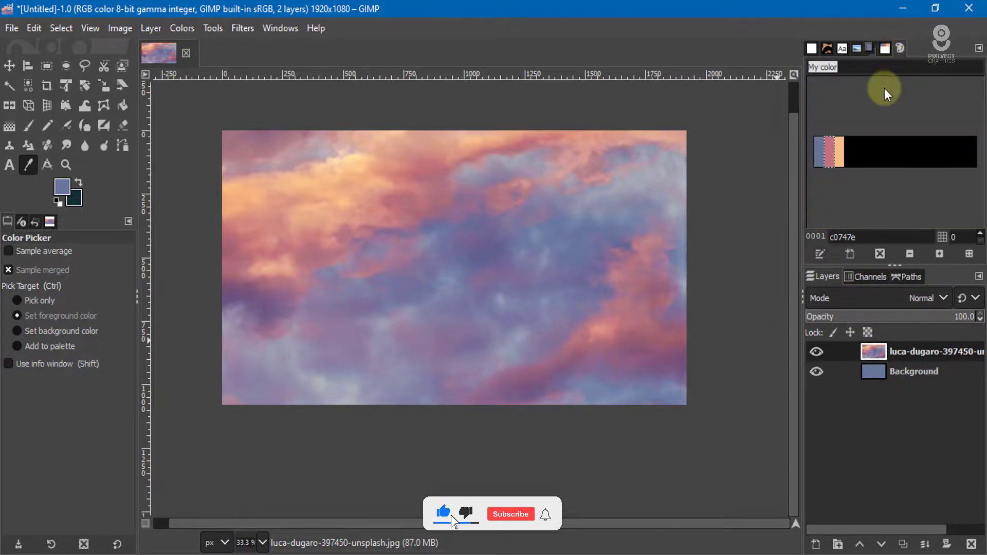
left_click(850, 252)
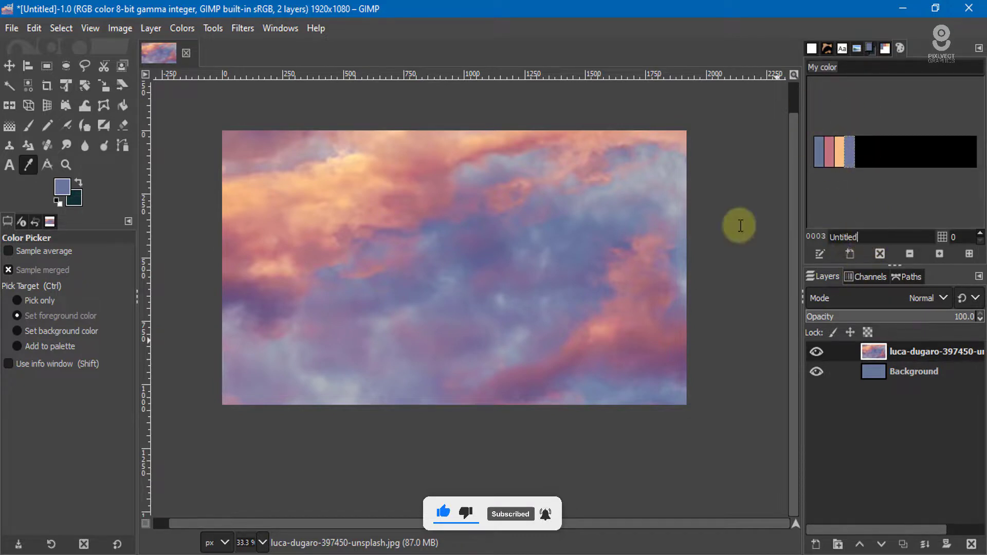
double_click(843, 236)
right_click(843, 237)
left_click(752, 288)
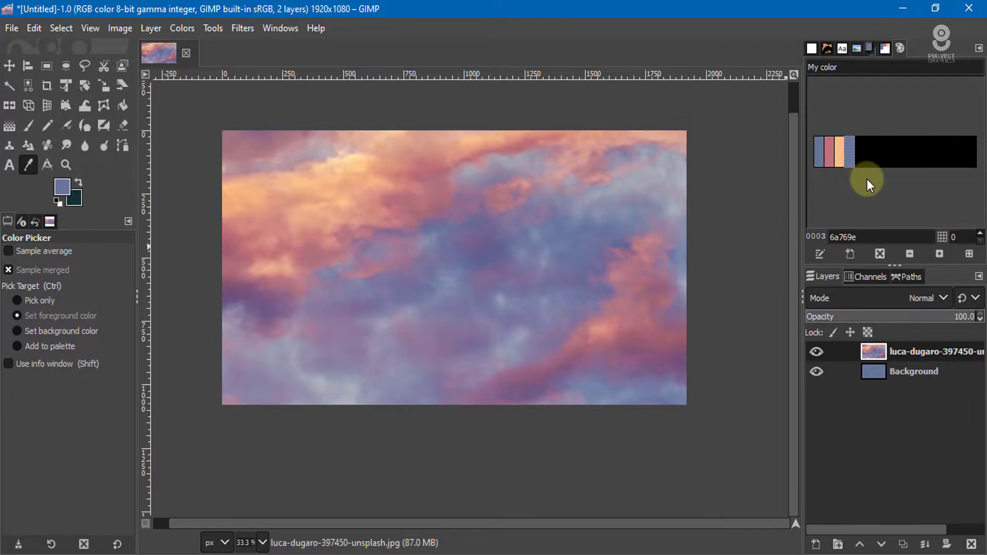
left_click(887, 45)
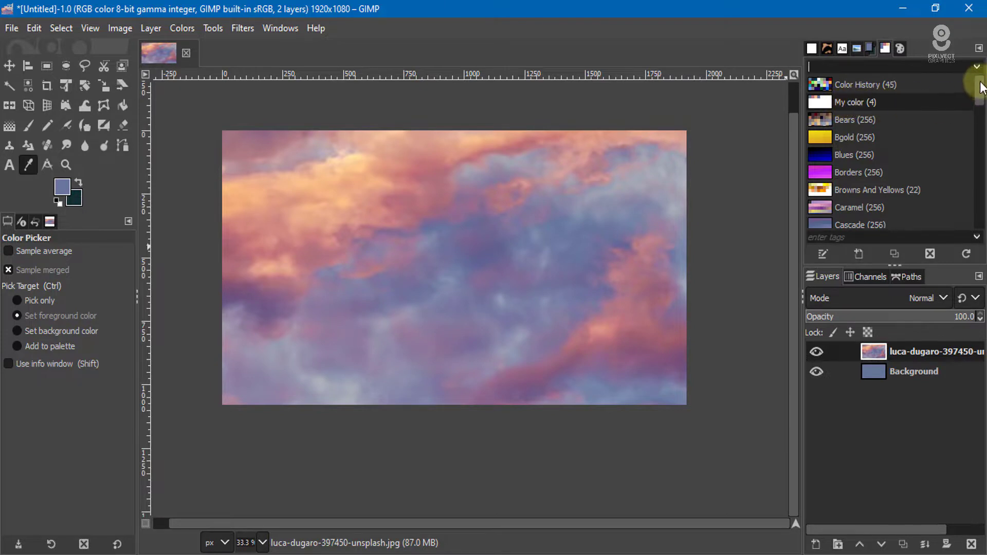
Step: Open My color for editing and delete its first swatch, 657897
scroll(969, 214, "down", 10)
scroll(874, 155, "up", 10)
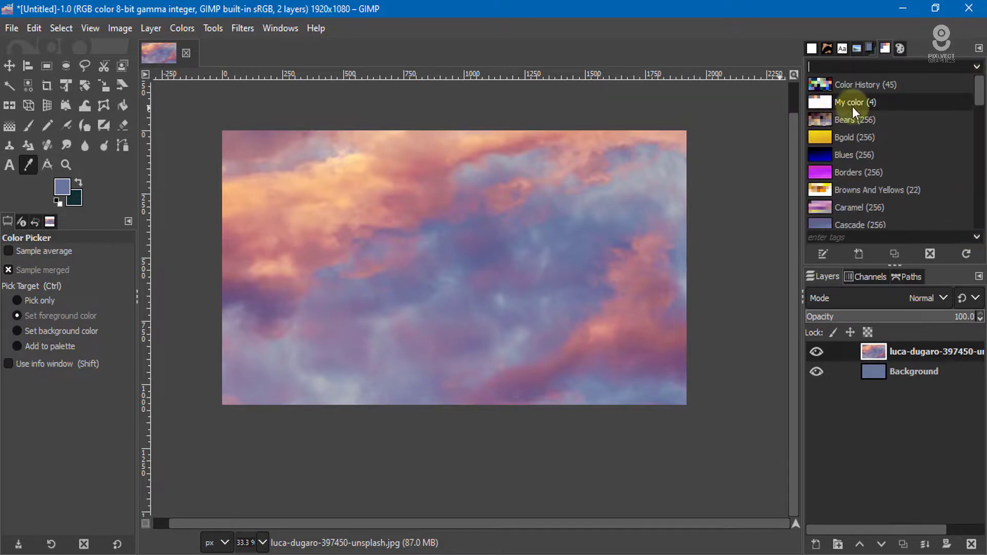
double_click(824, 101)
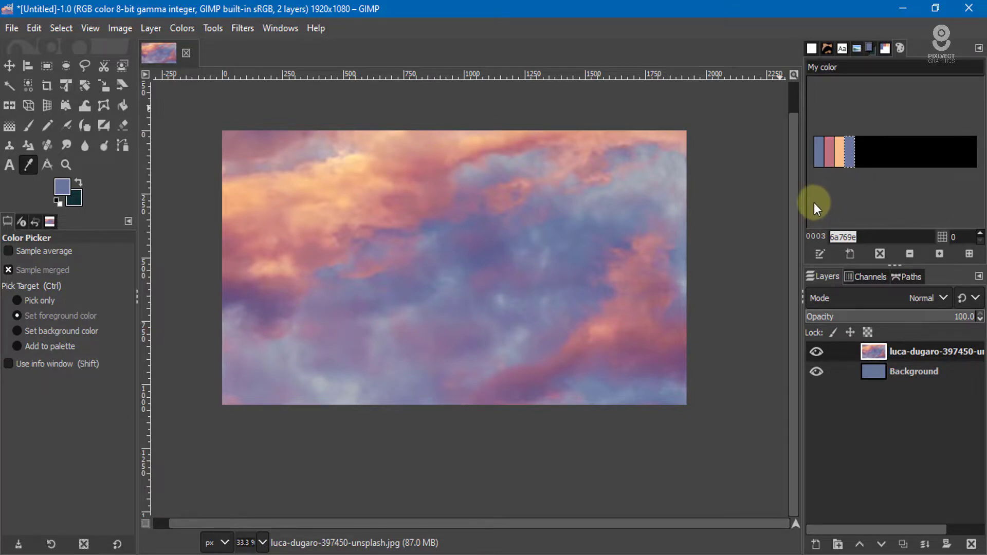
left_click(820, 162)
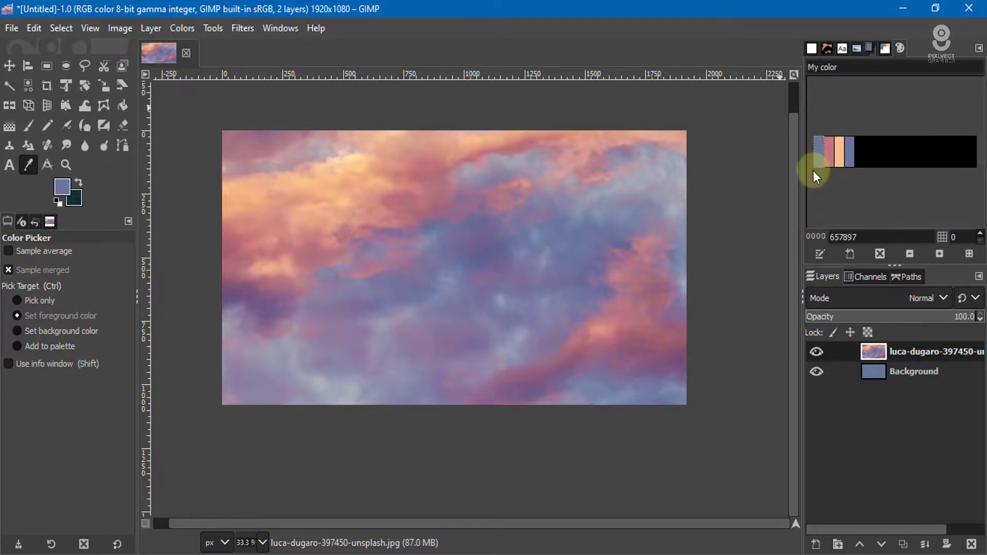
left_click(878, 252)
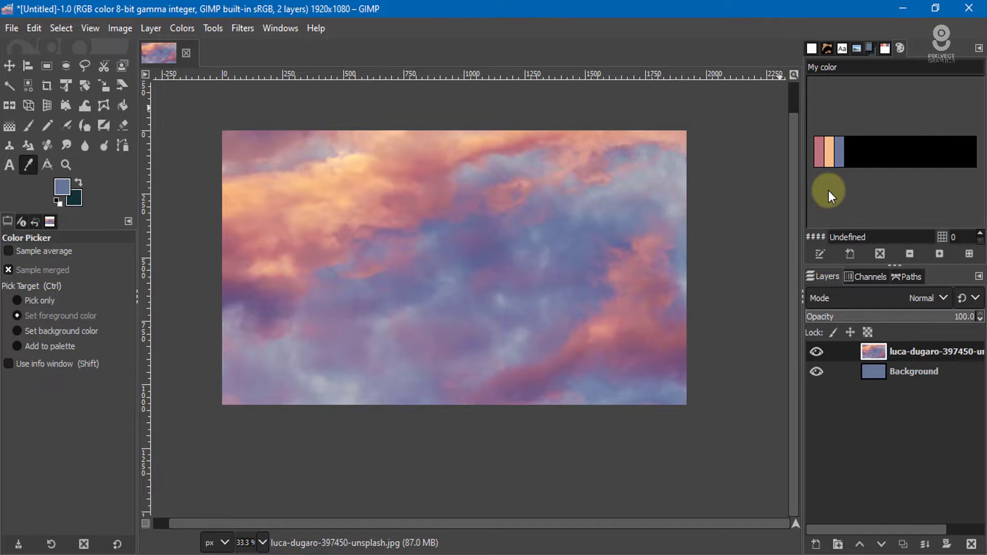
Step: Select My color in the palette list and confirm deleting the palette
left_click(883, 47)
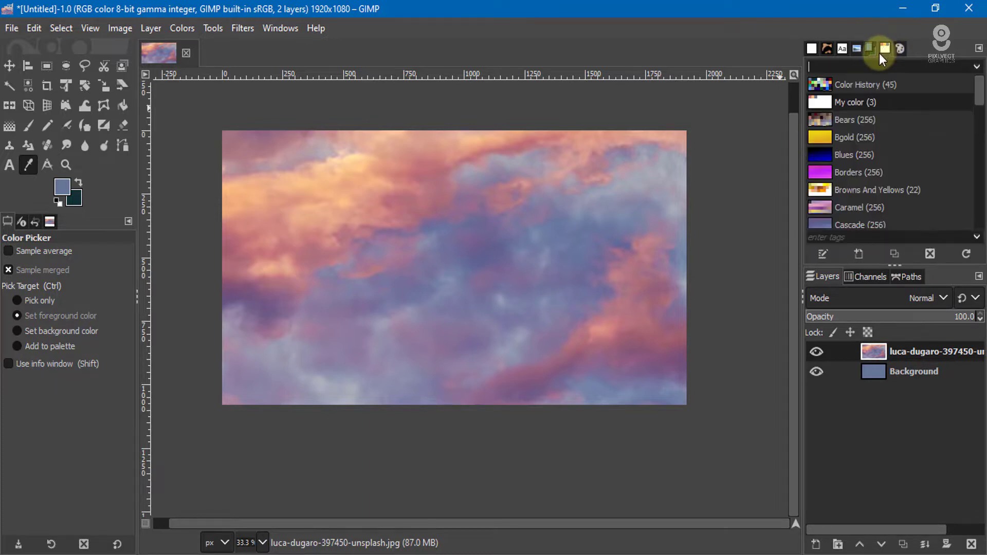
left_click(825, 107)
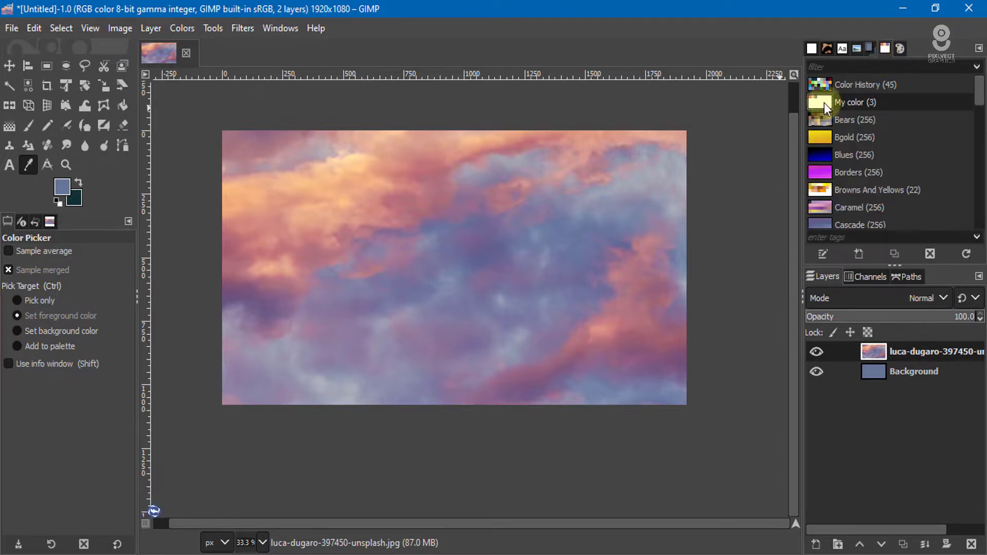
left_click(931, 254)
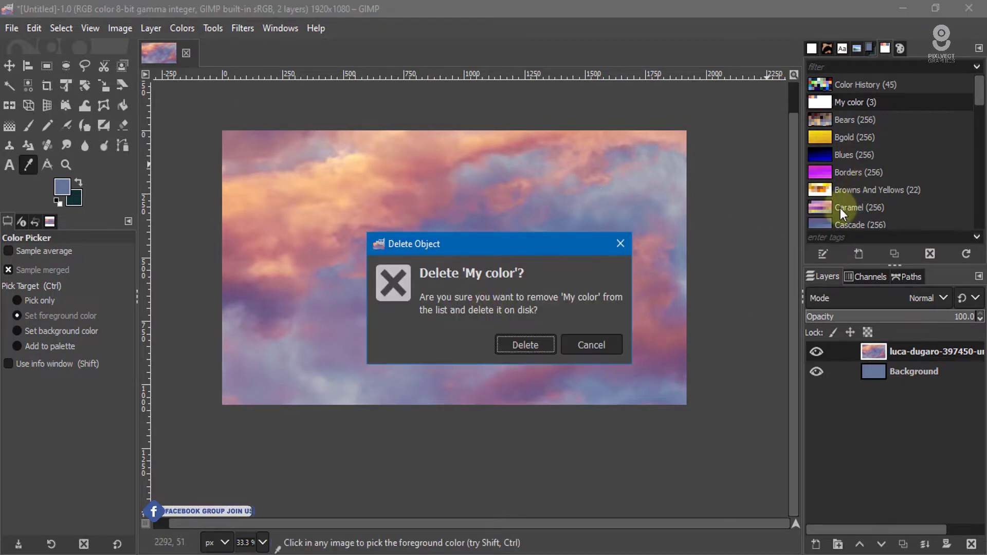
left_click(523, 344)
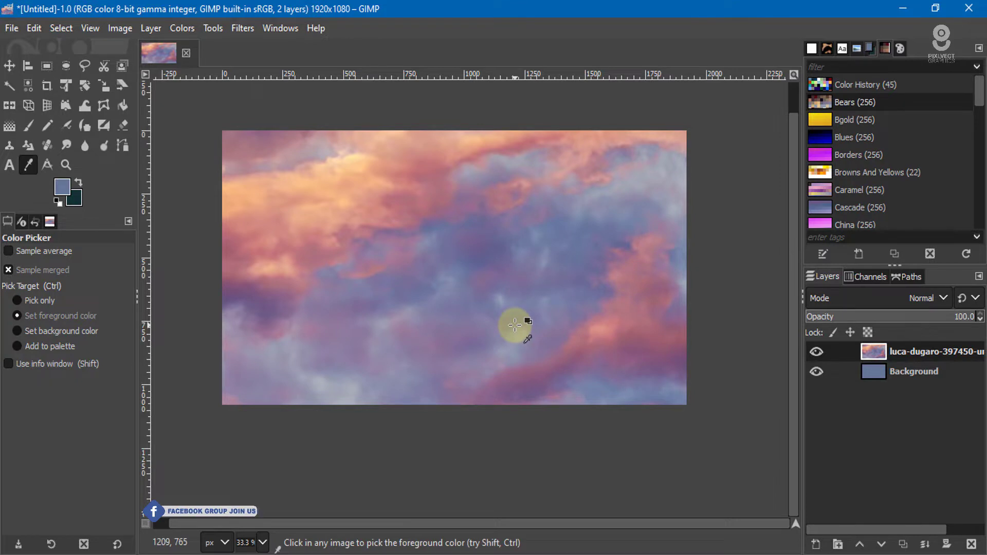